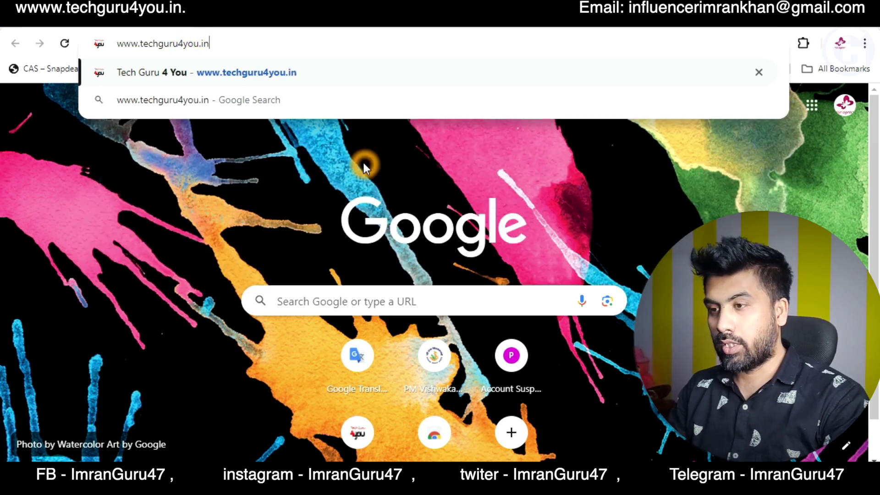
Step: Load the techguru4you.in home page and browse its WEB & DEVELOPMENT categories
{"action": "left_click", "coordinate": [221, 73]}
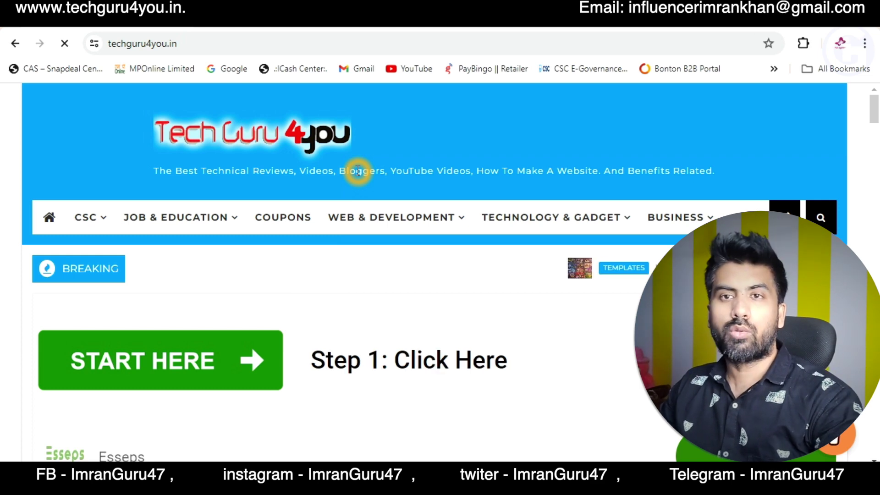
{"action": "left_click", "coordinate": [375, 160]}
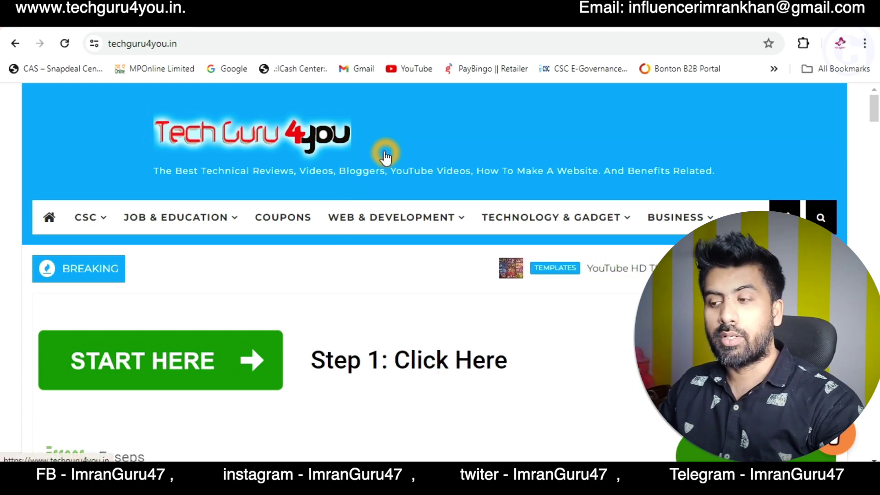
{"action": "scroll", "coordinate": [384, 153], "scroll_direction": "down", "scroll_amount": 10}
{"action": "scroll", "coordinate": [385, 177], "scroll_direction": "down", "scroll_amount": 7}
{"action": "scroll", "coordinate": [387, 176], "scroll_direction": "down", "scroll_amount": 7}
{"action": "scroll", "coordinate": [386, 183], "scroll_direction": "up", "scroll_amount": 5}
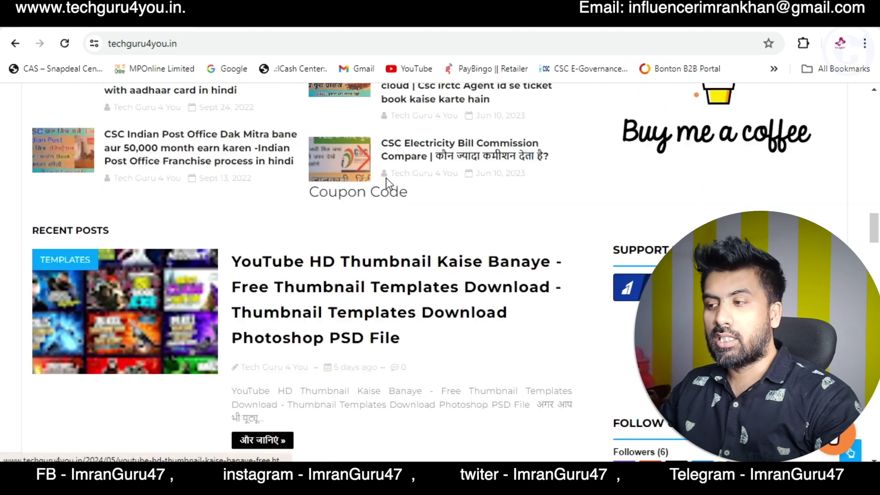
{"action": "scroll", "coordinate": [367, 190], "scroll_direction": "up", "scroll_amount": 5}
{"action": "scroll", "coordinate": [440, 194], "scroll_direction": "up", "scroll_amount": 5}
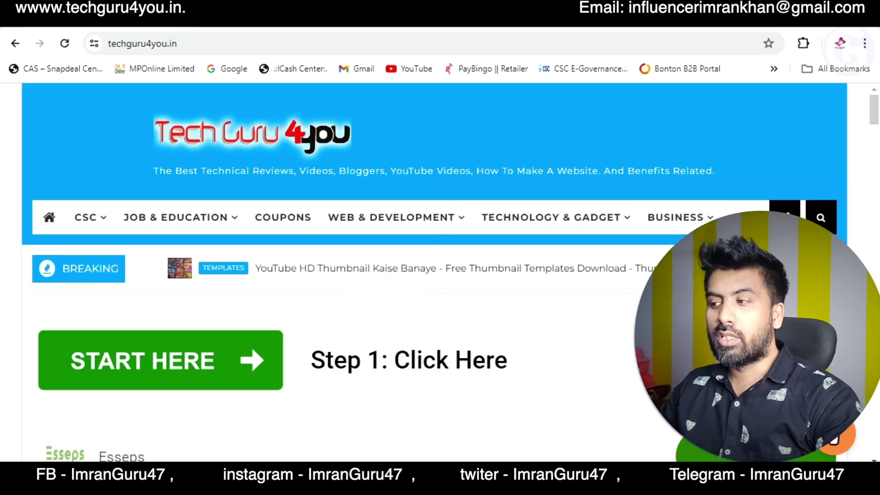
{"action": "left_click", "coordinate": [442, 214]}
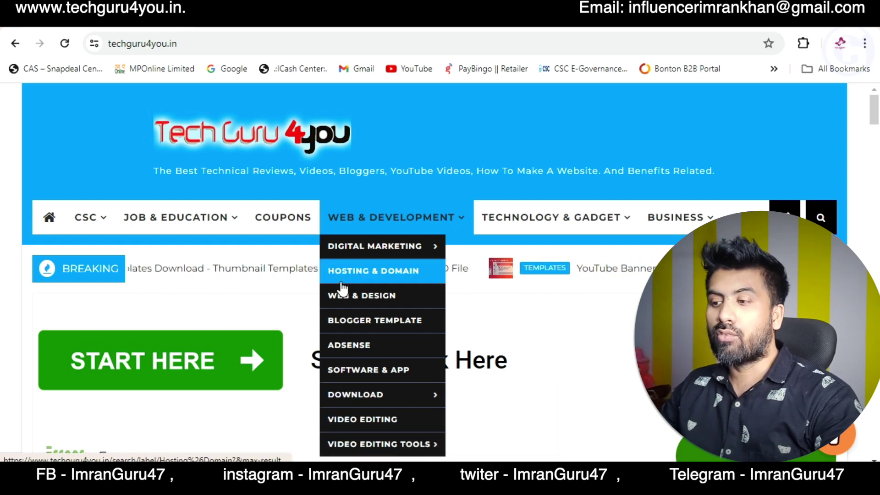
Step: Search the site for 'photoshop' and open the Photoshop 7.0 free download post, down to its download link
{"action": "left_click", "coordinate": [820, 220]}
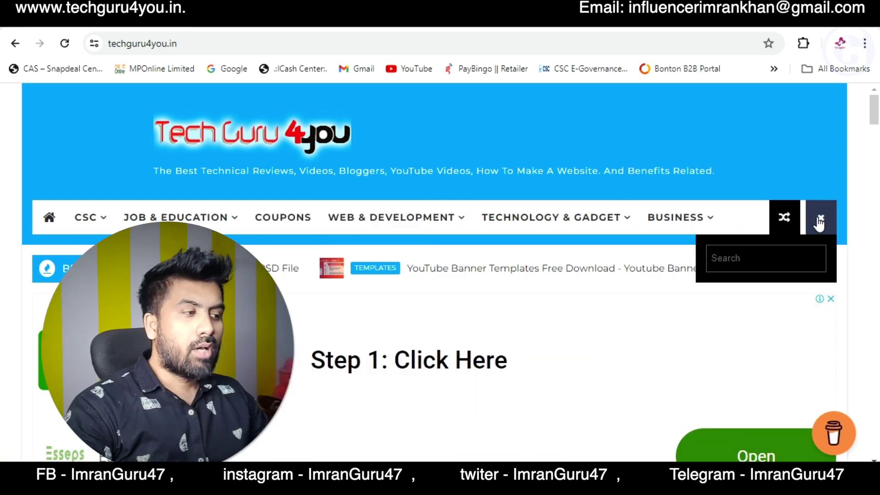
{"action": "type", "text": "ph"}
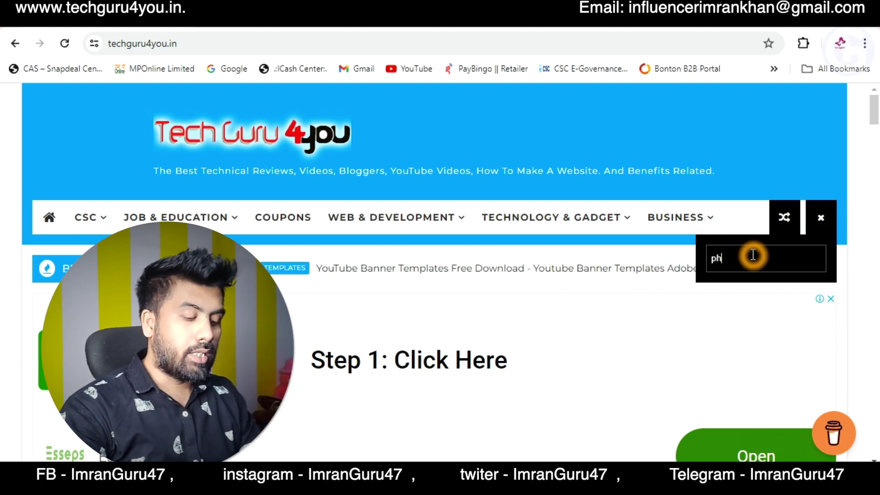
{"action": "type", "text": "otoshop"}
{"action": "key", "text": "Return"}
{"action": "scroll", "coordinate": [526, 312], "scroll_direction": "down", "scroll_amount": 3}
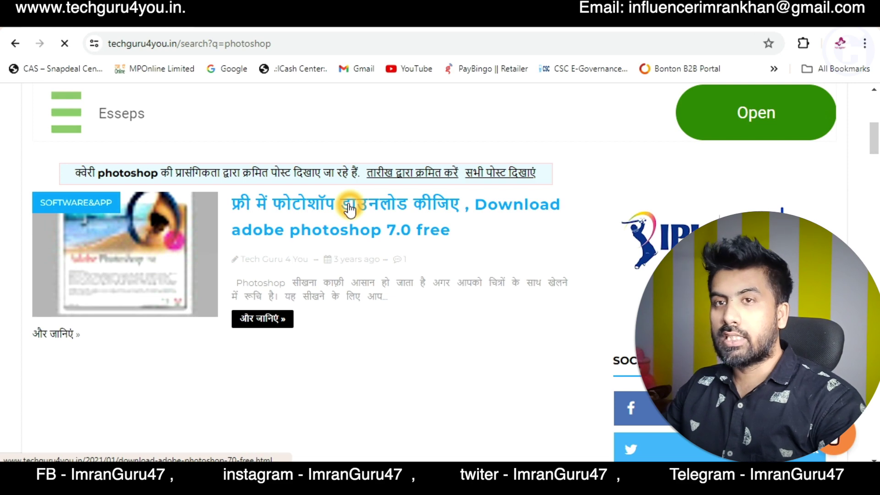
{"action": "left_click", "coordinate": [350, 207]}
{"action": "scroll", "coordinate": [366, 234], "scroll_direction": "down", "scroll_amount": 10}
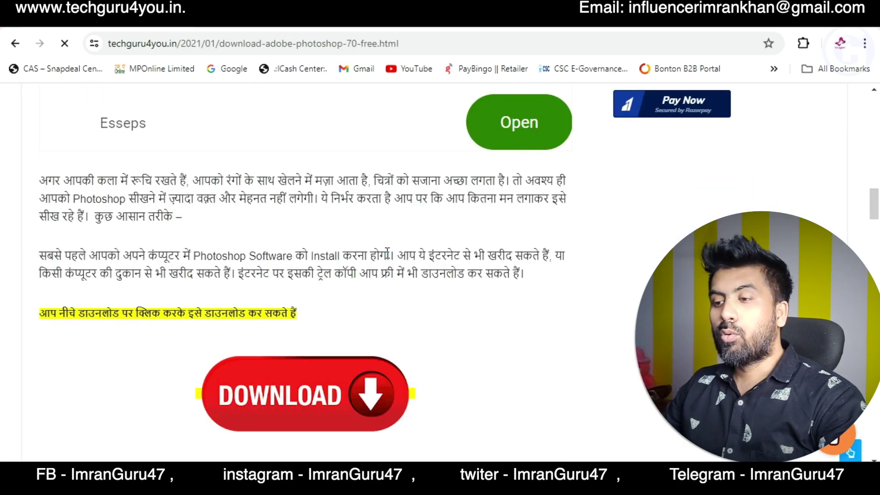
{"action": "scroll", "coordinate": [387, 254], "scroll_direction": "down", "scroll_amount": 3}
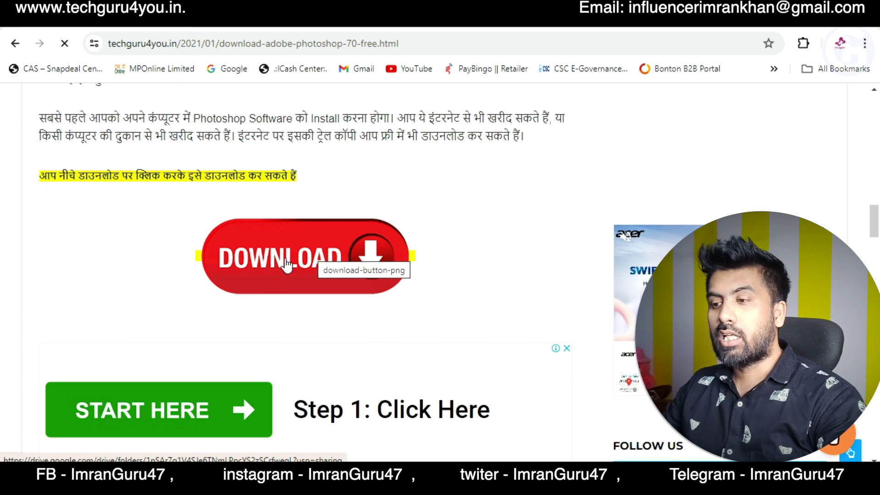
Step: Follow the download link to the shared photoshop 7 Drive folder and check its actions menu
{"action": "left_click", "coordinate": [299, 260]}
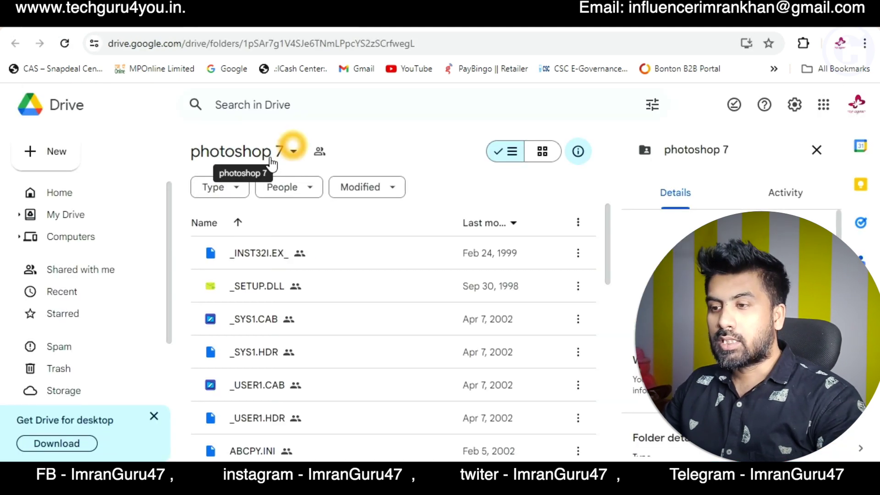
{"action": "left_click", "coordinate": [294, 153]}
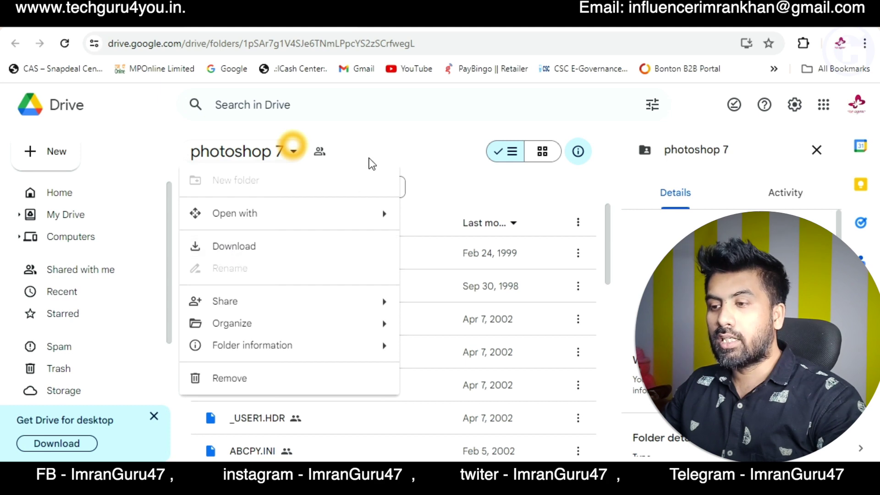
{"action": "left_click", "coordinate": [380, 144]}
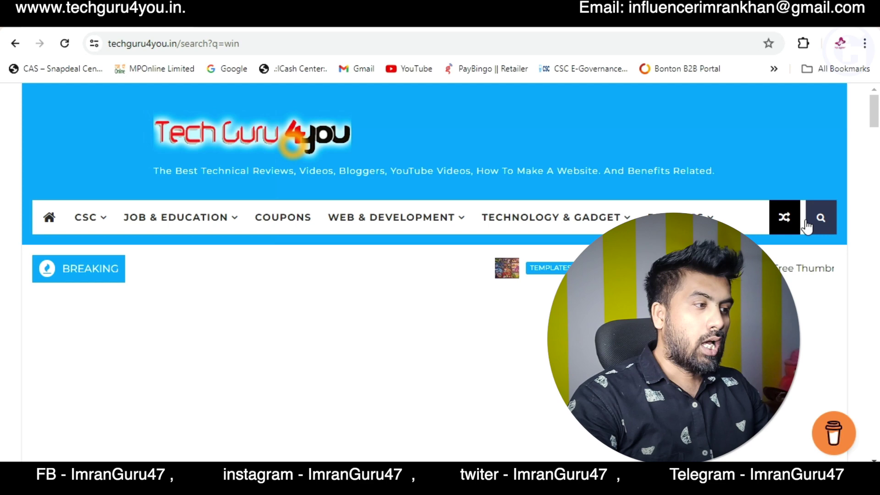
Step: Search the site for 'winrar', open the WinRAR post and follow its download link
{"action": "left_click", "coordinate": [810, 221]}
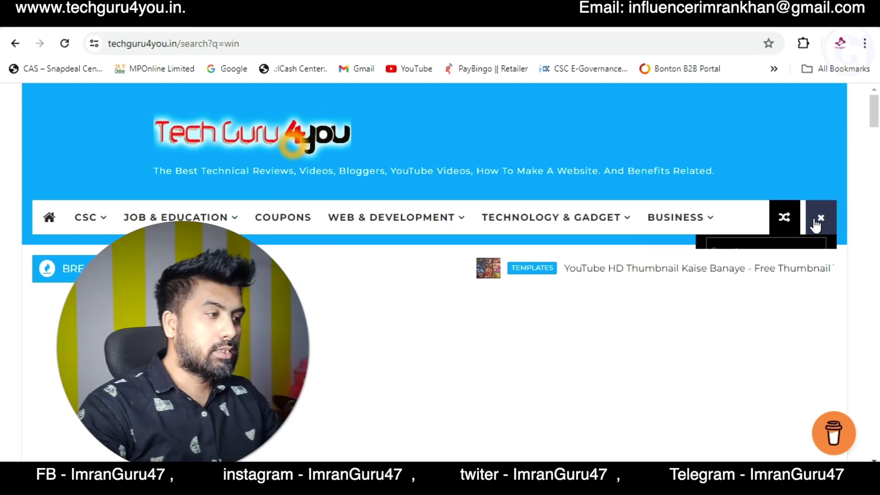
{"action": "type", "text": "winrar"}
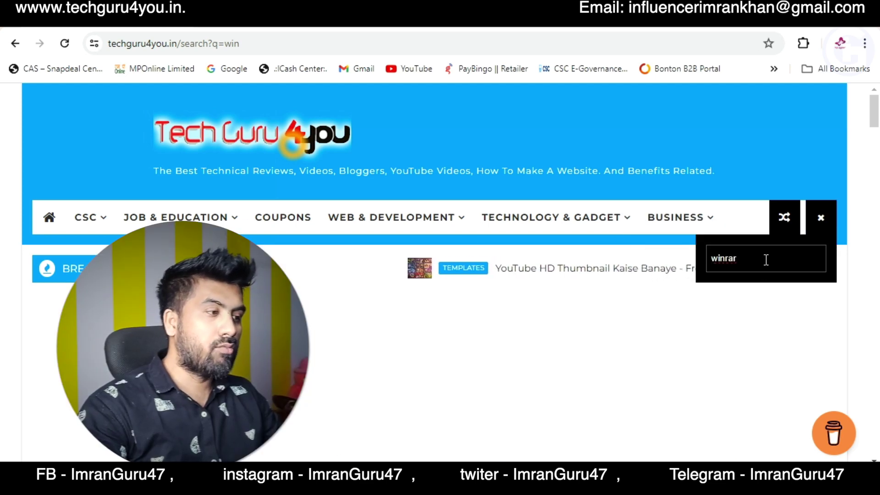
{"action": "key", "text": "Return"}
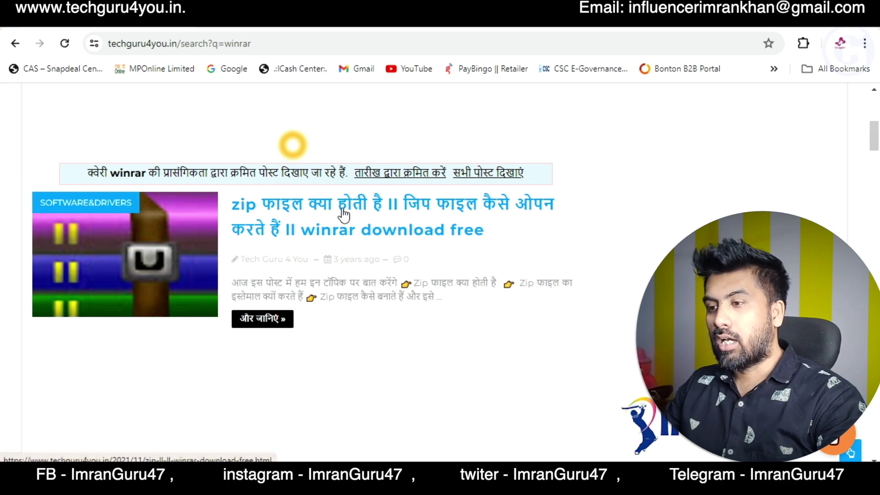
{"action": "scroll", "coordinate": [392, 261], "scroll_direction": "down", "scroll_amount": 5}
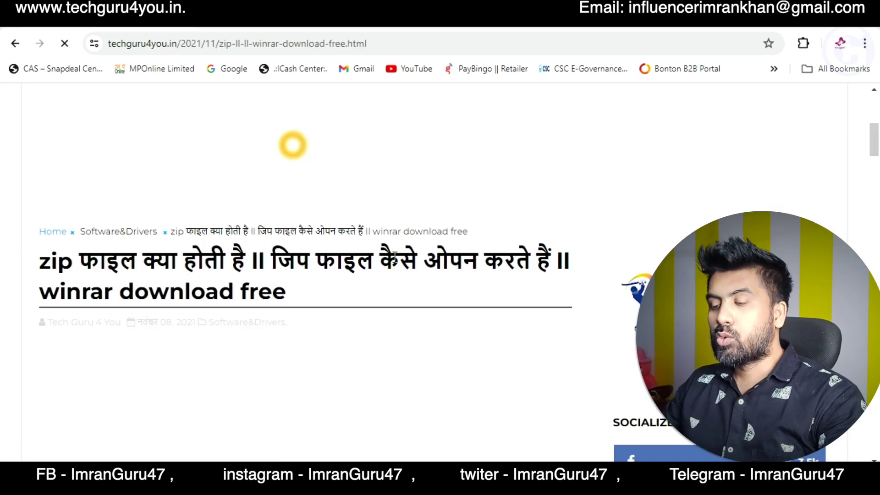
{"action": "scroll", "coordinate": [393, 261], "scroll_direction": "down", "scroll_amount": 4}
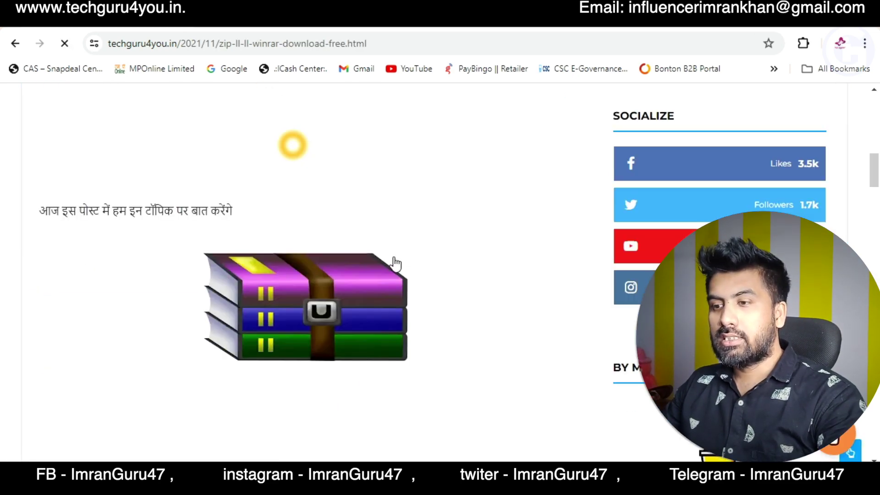
{"action": "scroll", "coordinate": [392, 261], "scroll_direction": "down", "scroll_amount": 5}
{"action": "scroll", "coordinate": [396, 263], "scroll_direction": "down", "scroll_amount": 5}
{"action": "scroll", "coordinate": [397, 263], "scroll_direction": "down", "scroll_amount": 5}
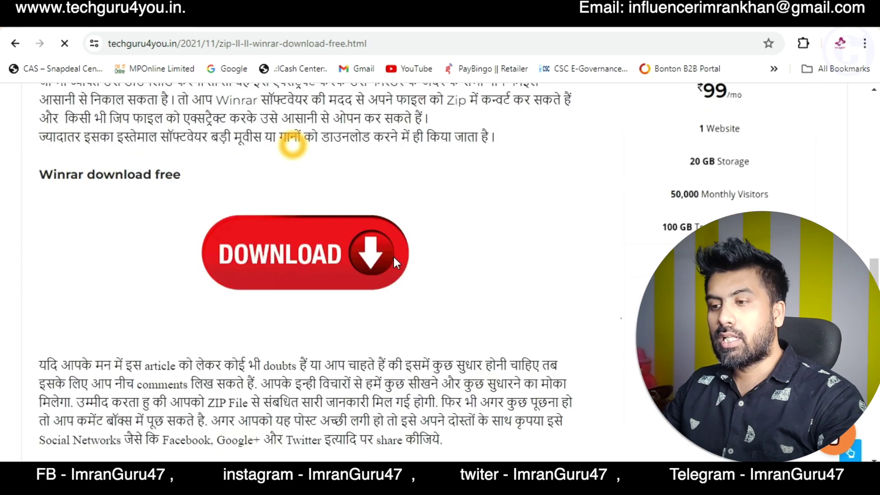
{"action": "scroll", "coordinate": [392, 254], "scroll_direction": "down", "scroll_amount": 3}
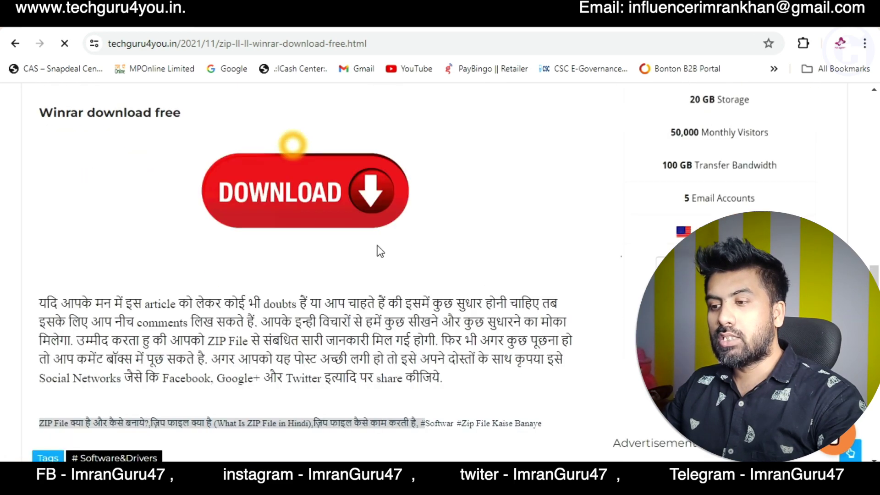
{"action": "left_click", "coordinate": [274, 201]}
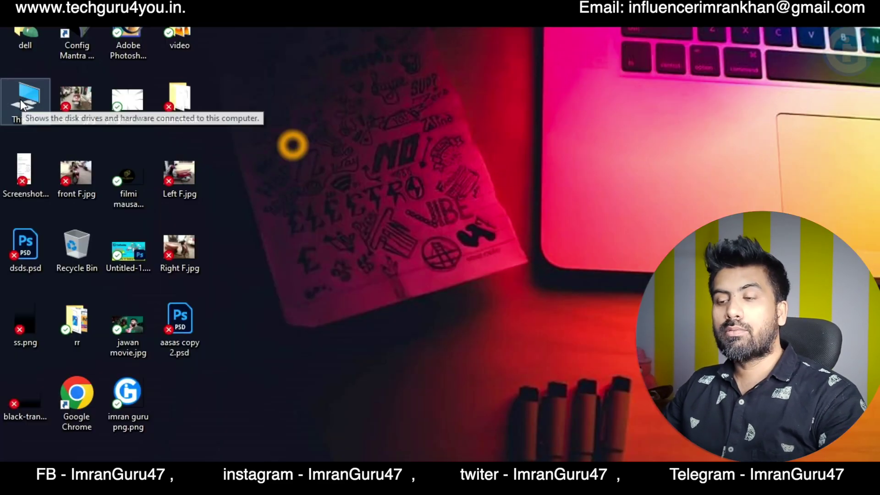
Step: Extract the photoshop 7 zip in Downloads to its own folder, skipping already-extracted files
{"action": "double_click", "coordinate": [34, 103]}
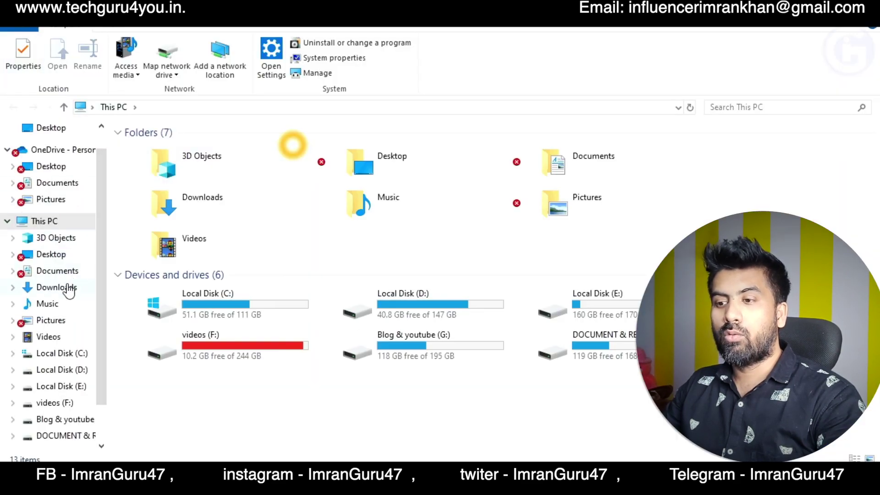
{"action": "left_click", "coordinate": [64, 287]}
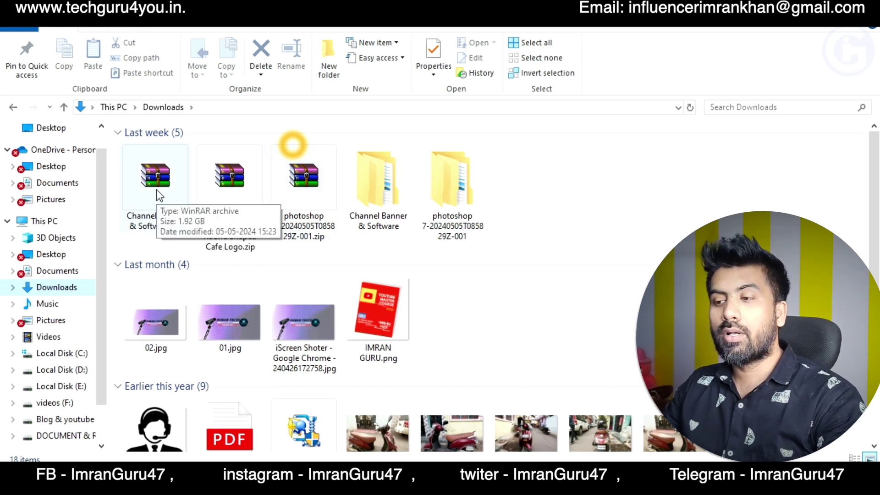
{"action": "left_click", "coordinate": [310, 183]}
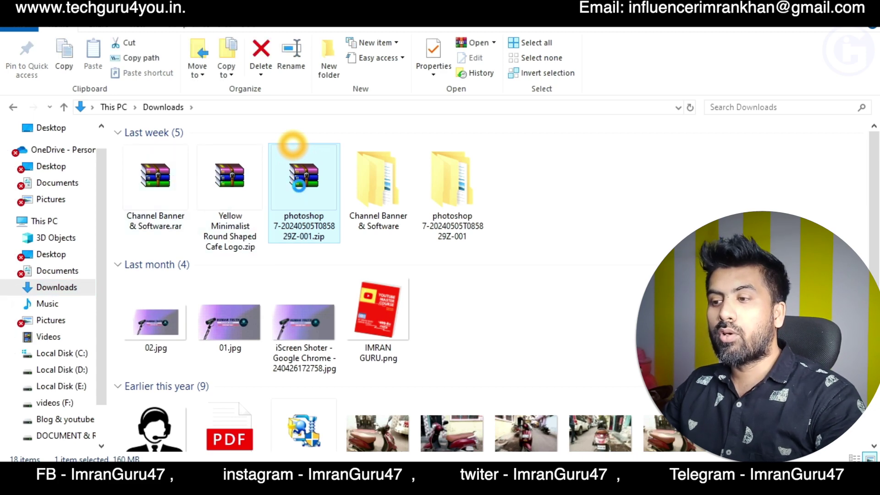
{"action": "right_click", "coordinate": [299, 186]}
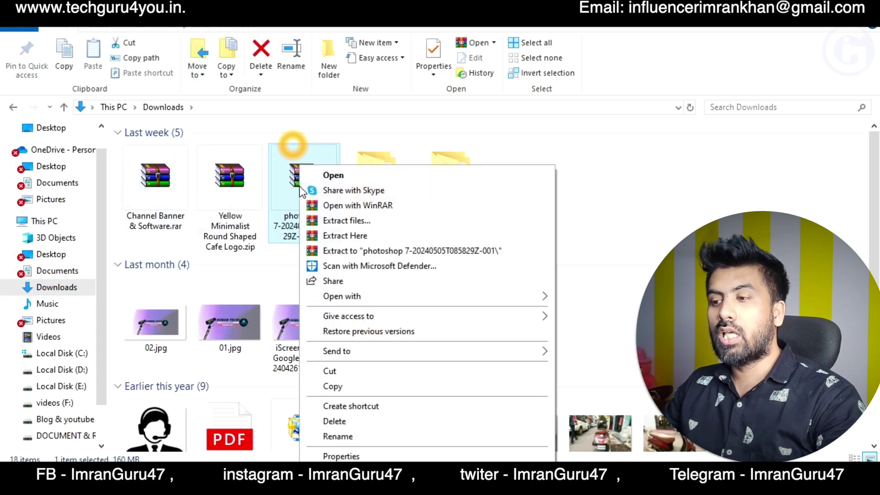
{"action": "left_click", "coordinate": [341, 250]}
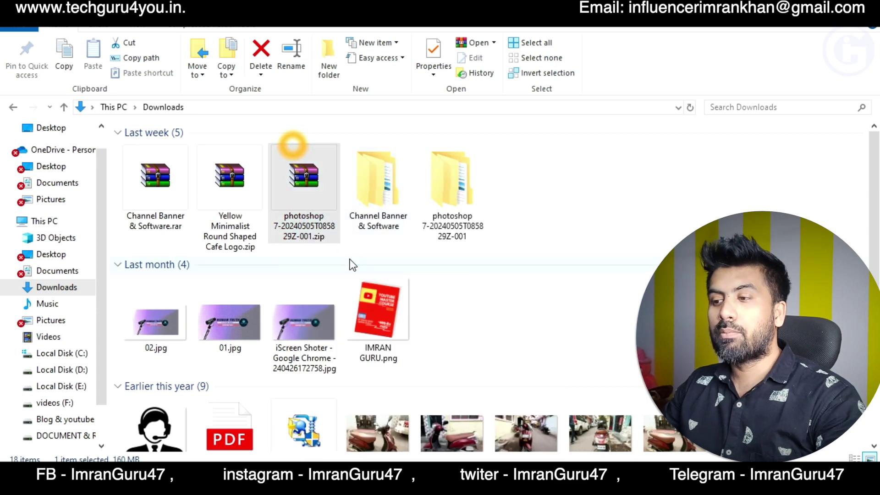
{"action": "key", "text": "Return"}
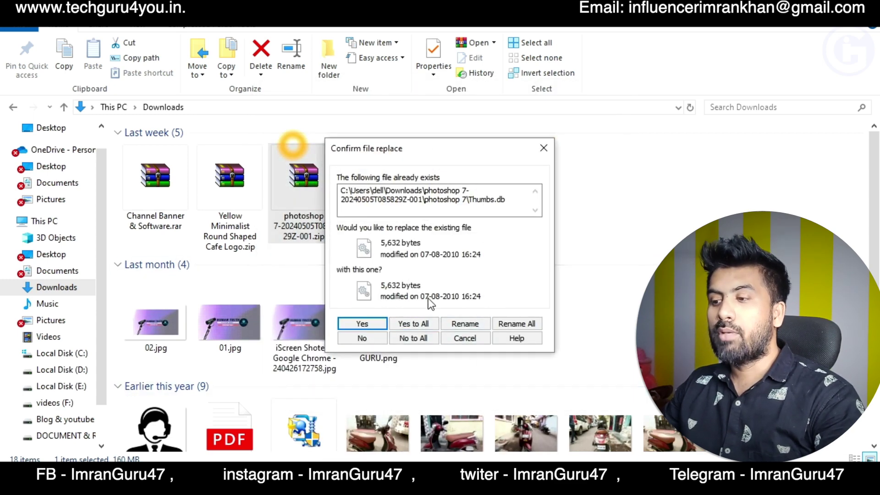
{"action": "left_click", "coordinate": [544, 155]}
{"action": "key", "text": "Escape"}
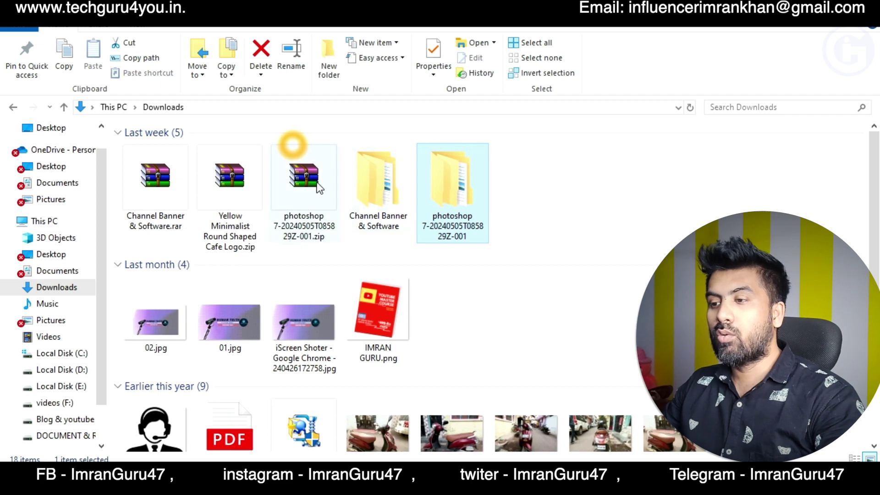
Step: Open the extracted photoshop 7 folder holding SETUP.EXE and SERIAL.TXT
{"action": "double_click", "coordinate": [451, 190]}
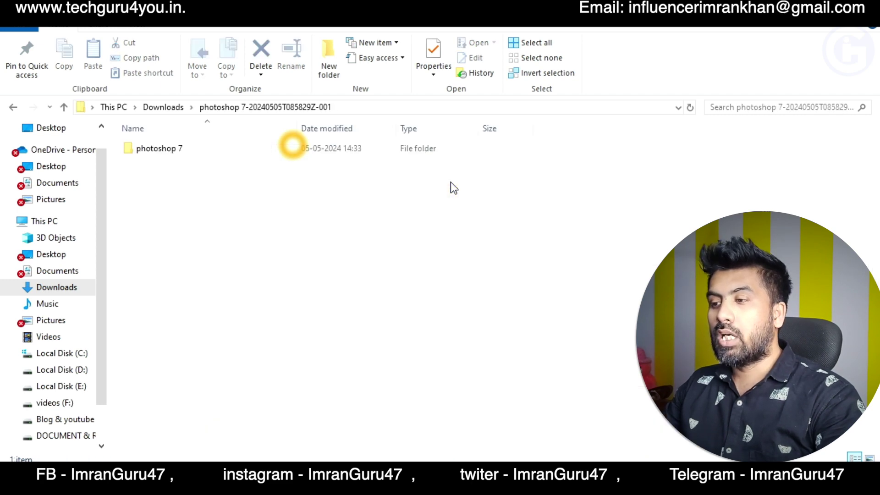
{"action": "double_click", "coordinate": [205, 150]}
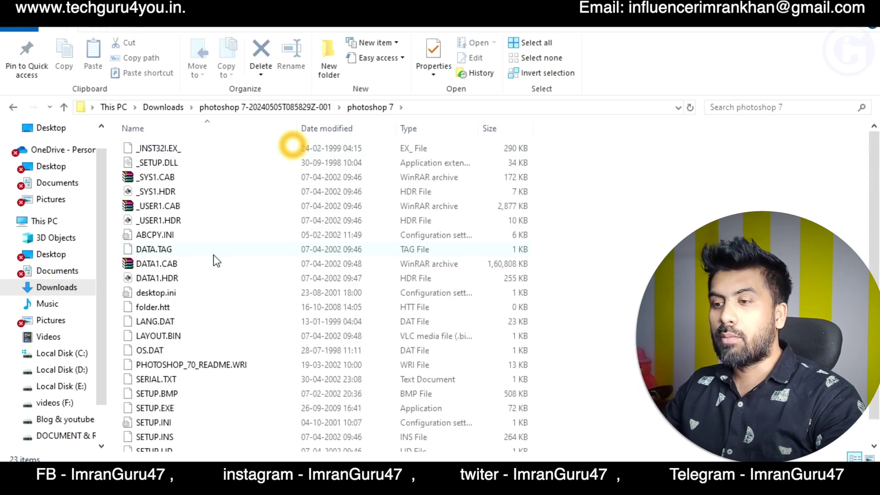
{"action": "scroll", "coordinate": [212, 257], "scroll_direction": "down", "scroll_amount": 1}
{"action": "left_click", "coordinate": [159, 387]}
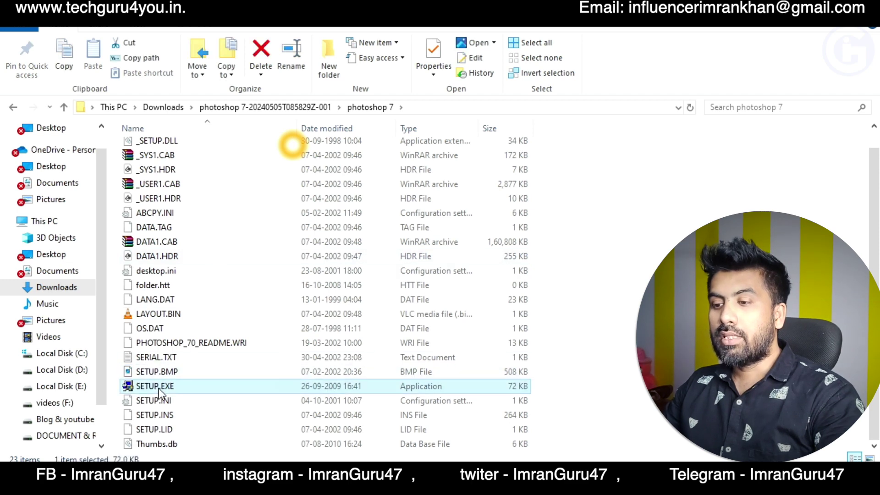
Step: Copy the serial number from SERIAL.TXT in Notepad, then launch SETUP.EXE
{"action": "double_click", "coordinate": [154, 357]}
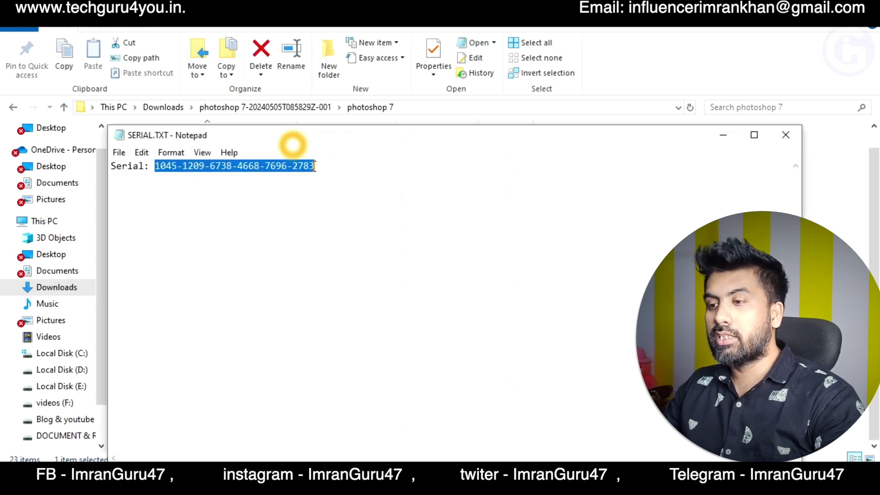
{"action": "left_click_drag", "start_coordinate": [156, 166], "coordinate": [315, 167]}
{"action": "right_click", "coordinate": [314, 167]}
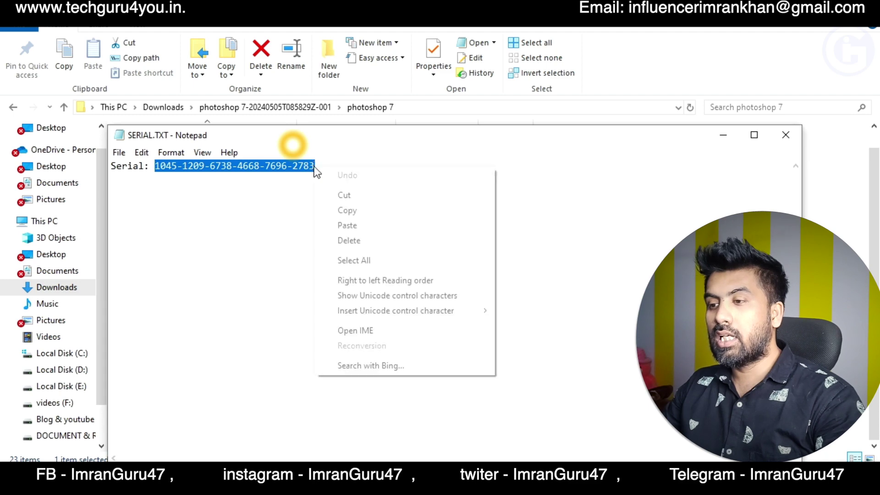
{"action": "left_click", "coordinate": [343, 212]}
{"action": "key", "text": "alt+F4"}
{"action": "double_click", "coordinate": [156, 386]}
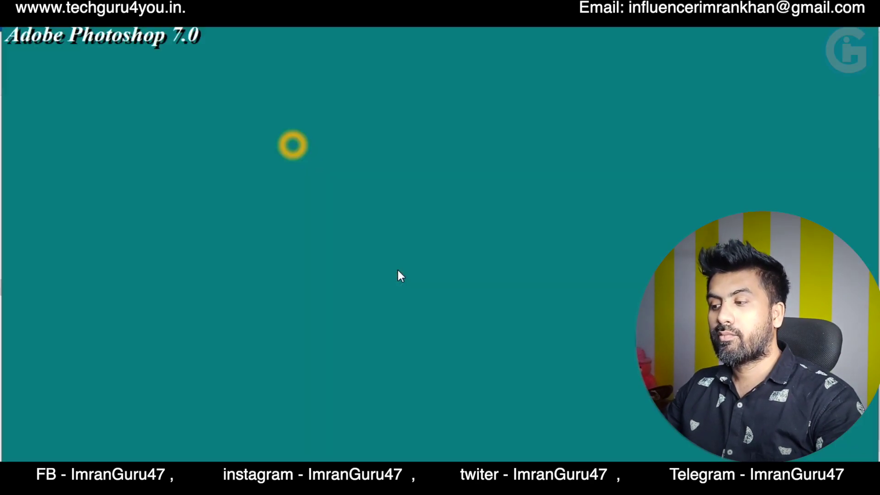
Step: Go through the setup Welcome screen, keep US English and accept the license agreement
{"action": "left_click", "coordinate": [502, 360]}
{"action": "left_click", "coordinate": [530, 340]}
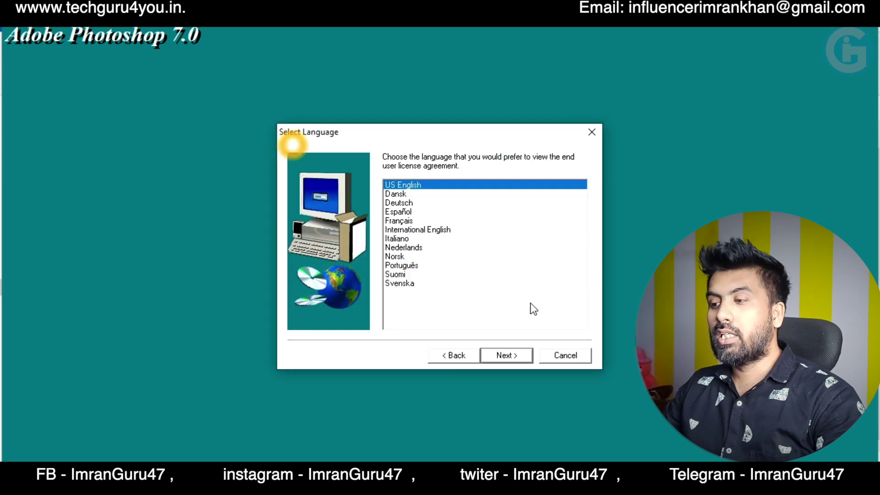
{"action": "left_click", "coordinate": [505, 356]}
{"action": "left_click", "coordinate": [503, 355]}
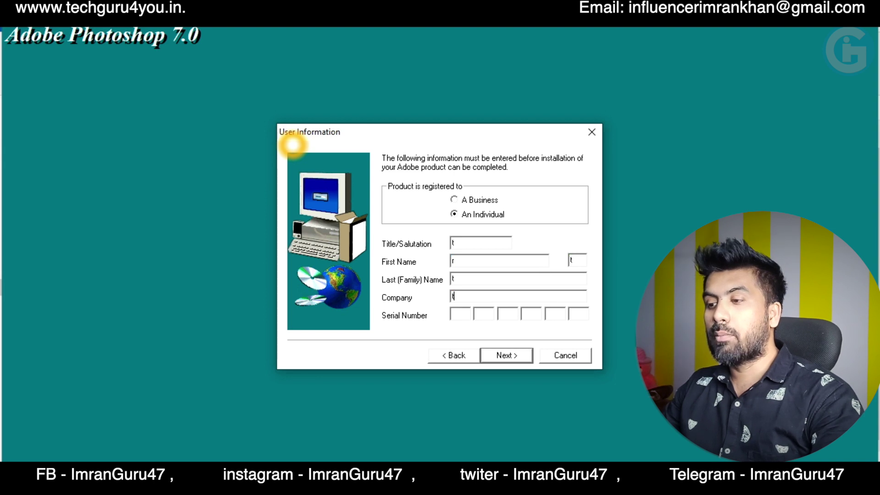
Step: Paste the copied serial into the Serial Number field, then quit the installation
{"action": "right_click", "coordinate": [467, 314]}
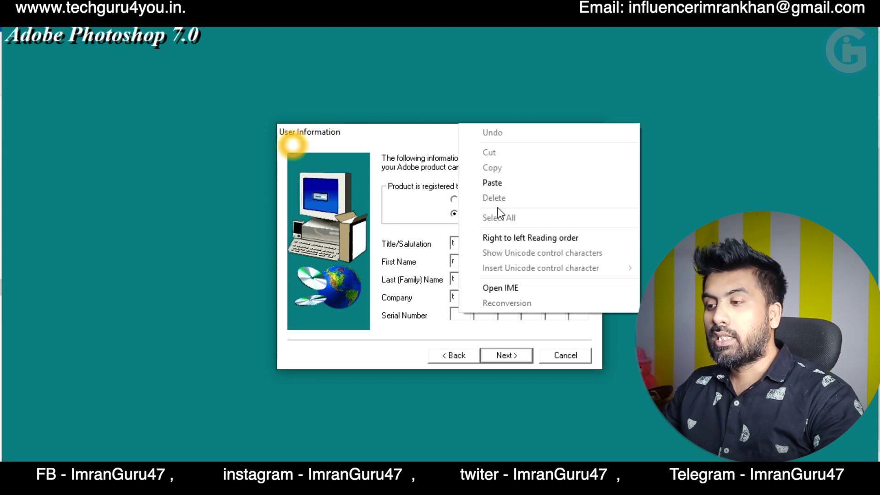
{"action": "left_click", "coordinate": [499, 183]}
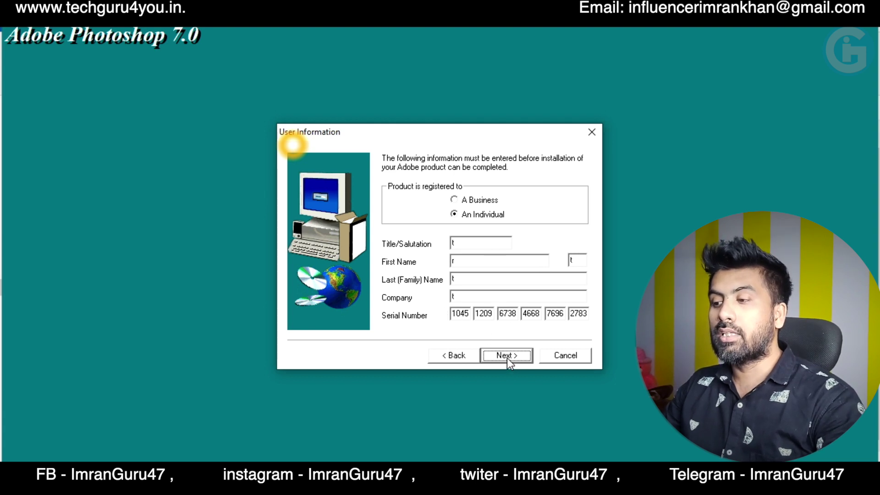
{"action": "left_click", "coordinate": [592, 131]}
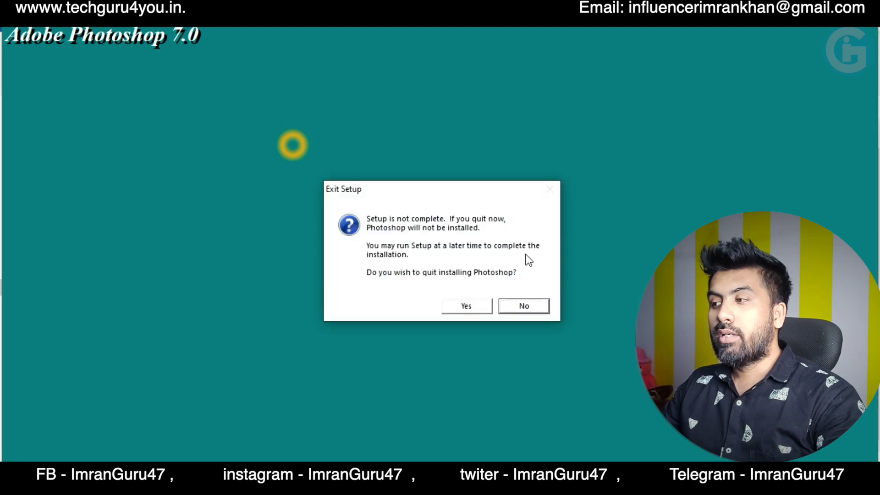
{"action": "left_click", "coordinate": [463, 306]}
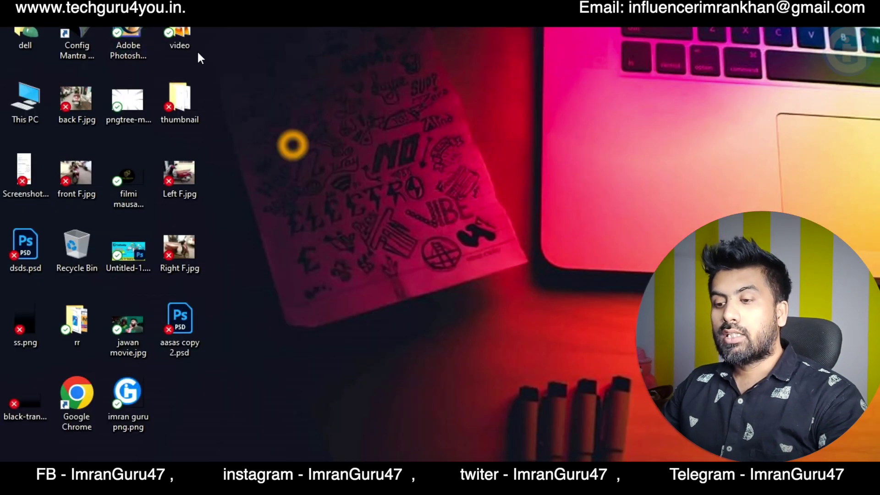
Step: Find Adobe Photoshop 7.0 via Start menu search for 'pho' and launch it
{"action": "left_click", "coordinate": [130, 37]}
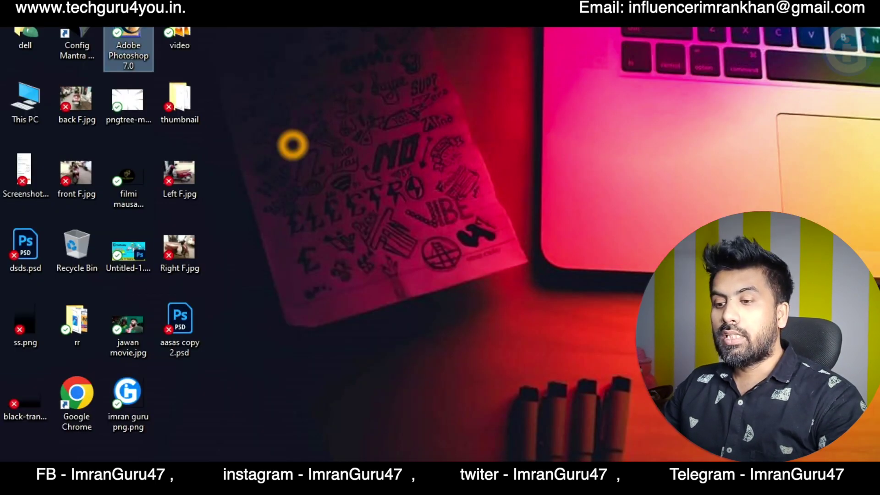
{"action": "key", "text": "super"}
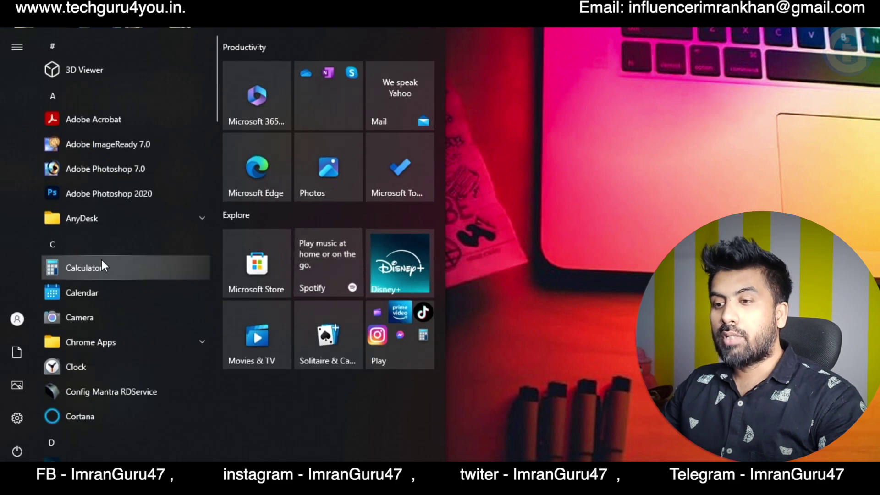
{"action": "scroll", "coordinate": [101, 260], "scroll_direction": "down", "scroll_amount": 3}
{"action": "scroll", "coordinate": [92, 336], "scroll_direction": "down", "scroll_amount": 8}
{"action": "scroll", "coordinate": [93, 202], "scroll_direction": "down", "scroll_amount": 5}
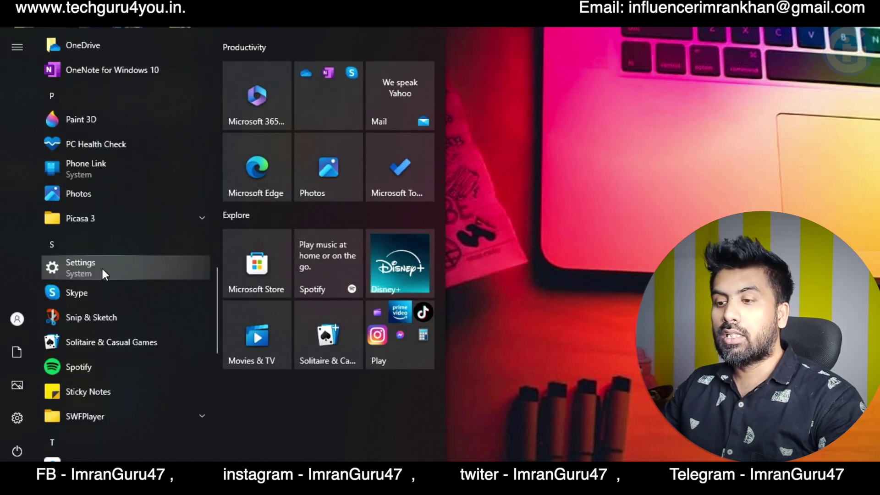
{"action": "scroll", "coordinate": [102, 275], "scroll_direction": "down", "scroll_amount": 5}
{"action": "scroll", "coordinate": [102, 282], "scroll_direction": "down", "scroll_amount": 5}
{"action": "left_click", "coordinate": [103, 285]}
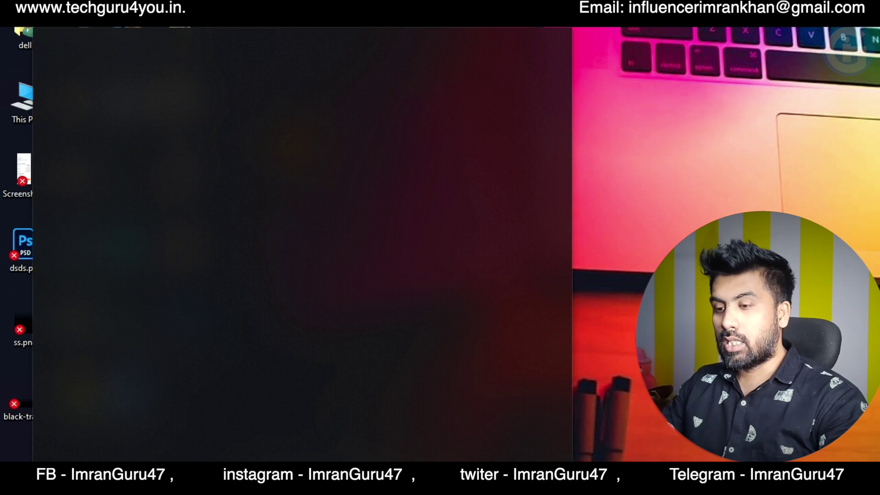
{"action": "type", "text": "phot"}
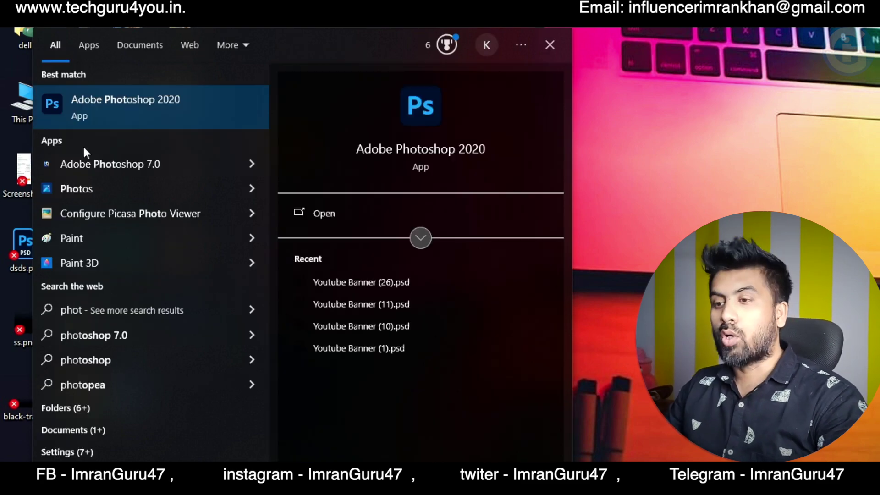
{"action": "key", "text": "BackSpace"}
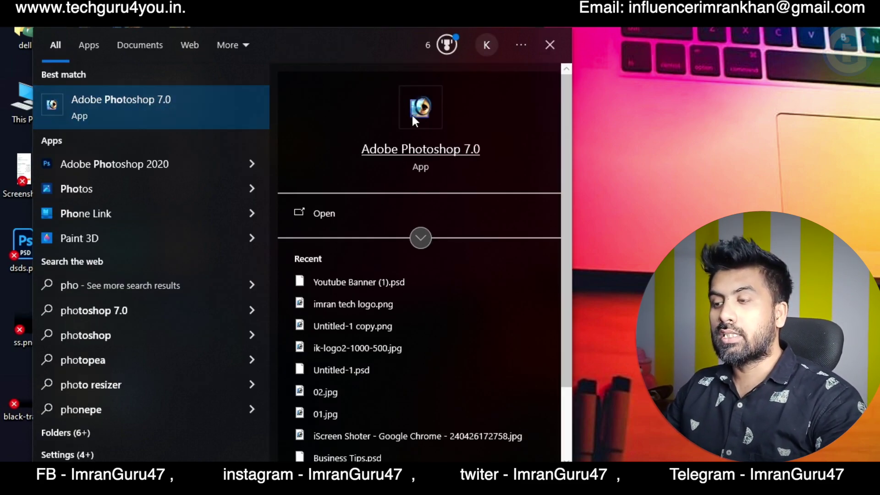
{"action": "left_click", "coordinate": [424, 146]}
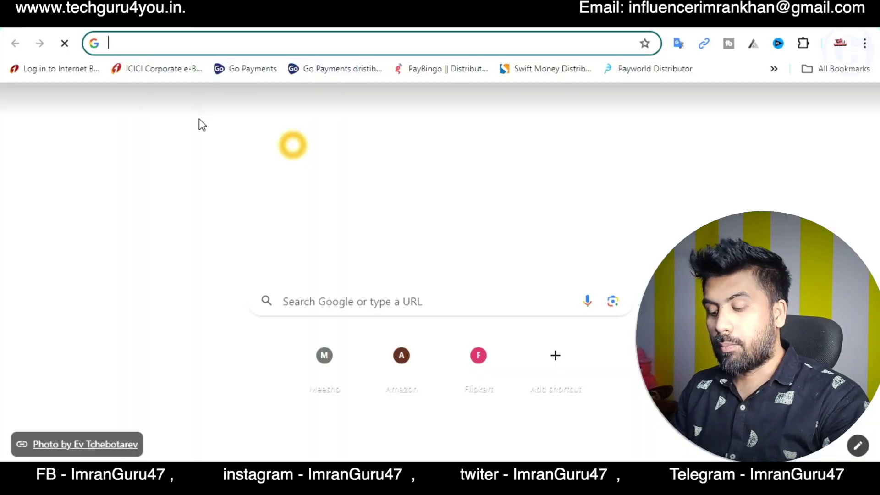
Step: Search Google for 'logo mak' and open the Logo Maker site
{"action": "type", "text": "logo mak"}
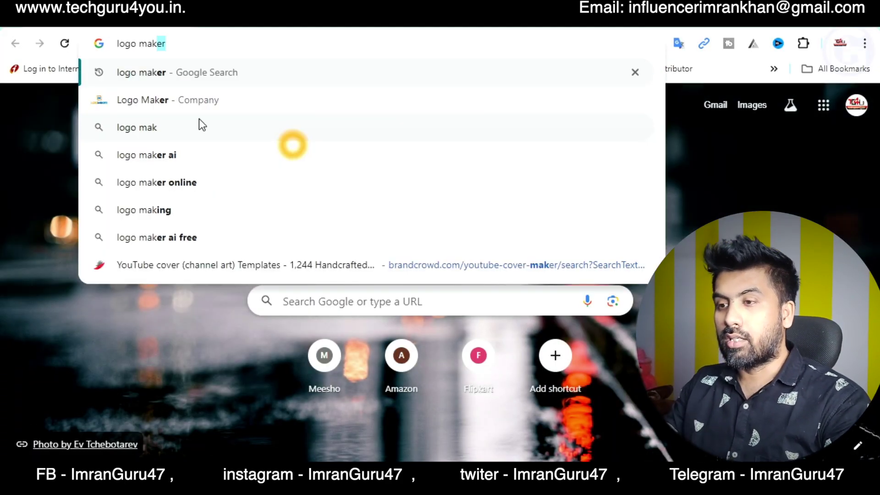
{"action": "key", "text": "Return"}
{"action": "scroll", "coordinate": [305, 220], "scroll_direction": "down", "scroll_amount": 5}
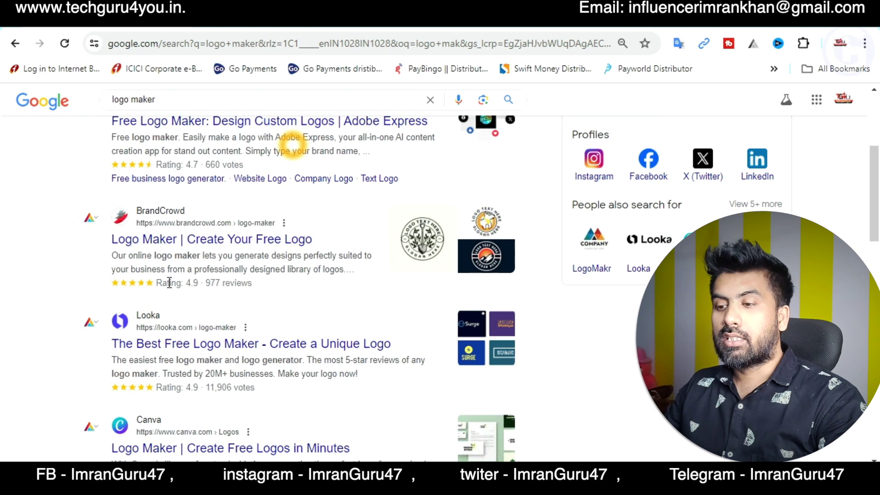
{"action": "scroll", "coordinate": [179, 252], "scroll_direction": "up", "scroll_amount": 5}
{"action": "left_click", "coordinate": [181, 224]}
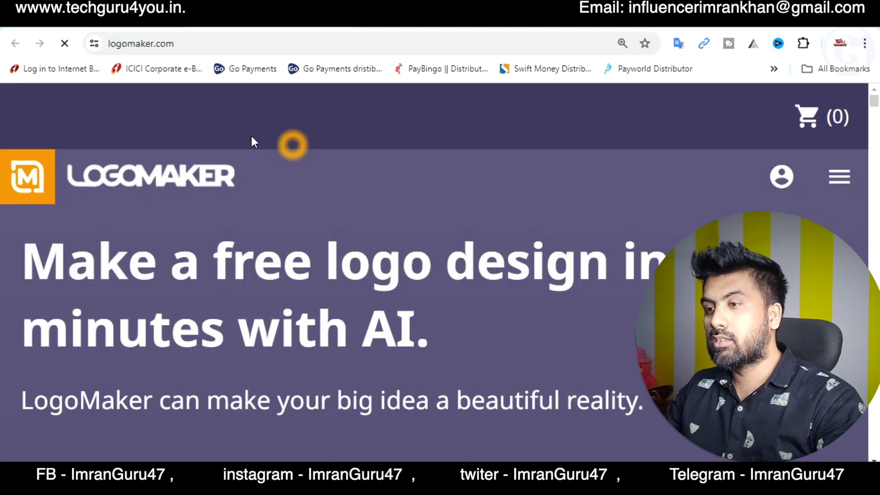
Step: Choose the Information Technology & Science industry, enter company name 'imran tech' and create a logo
{"action": "scroll", "coordinate": [251, 137], "scroll_direction": "down", "scroll_amount": 3}
{"action": "left_click", "coordinate": [256, 293]}
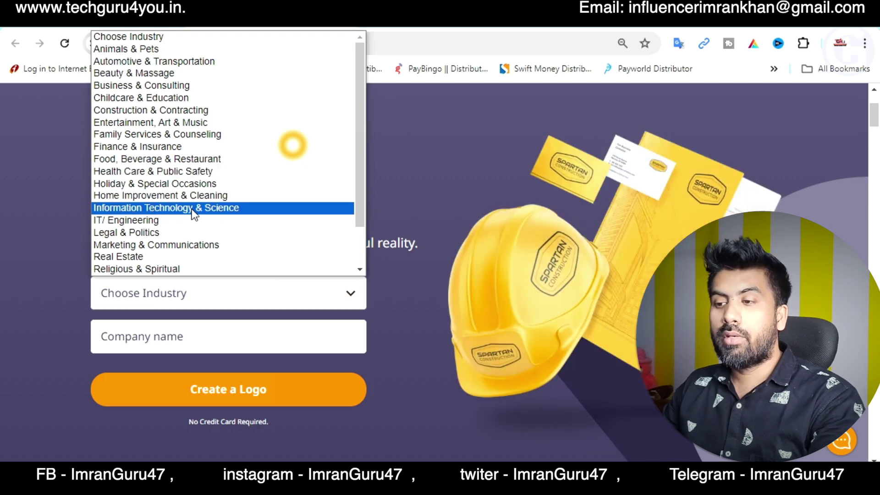
{"action": "left_click", "coordinate": [194, 213]}
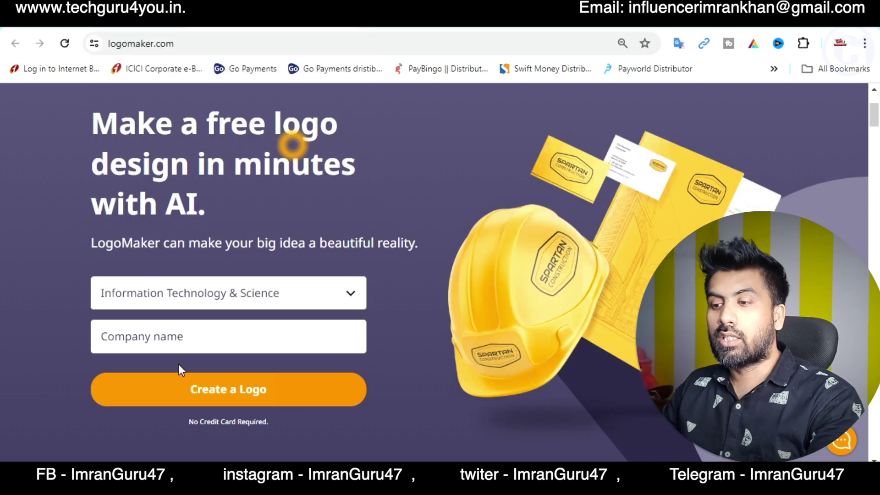
{"action": "left_click", "coordinate": [181, 334]}
{"action": "type", "text": "imr"}
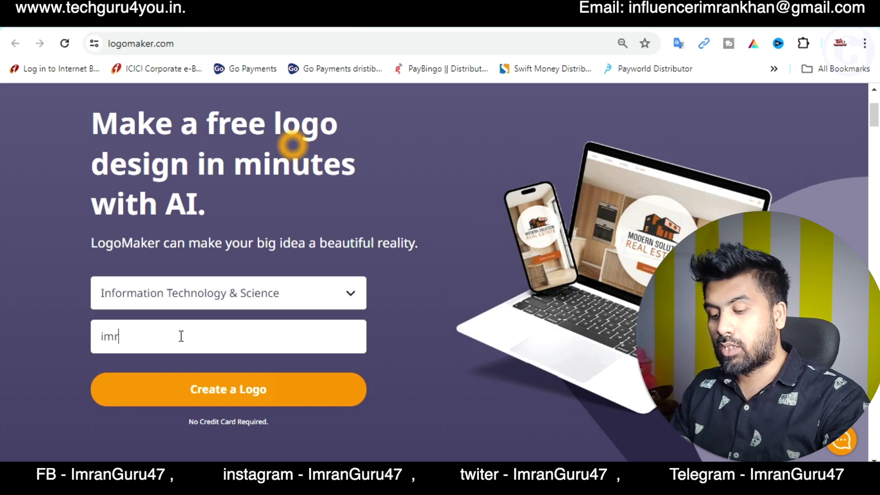
{"action": "type", "text": "an tech"}
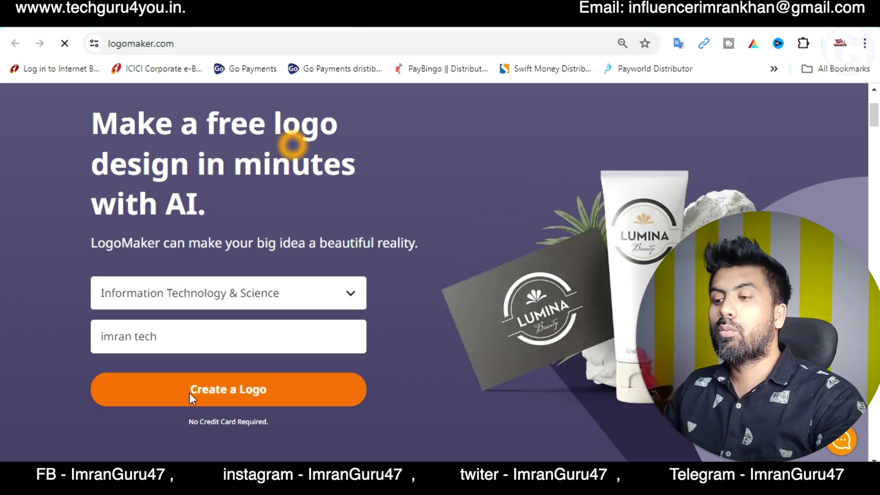
{"action": "left_click", "coordinate": [197, 390]}
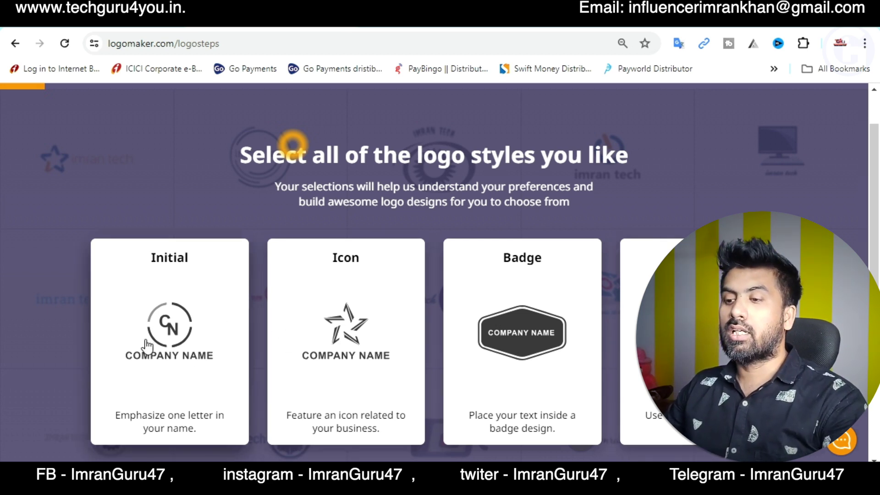
Step: Like the Initial logo style, then choose the Sans Serif font and continue to the designs
{"action": "left_click", "coordinate": [169, 330]}
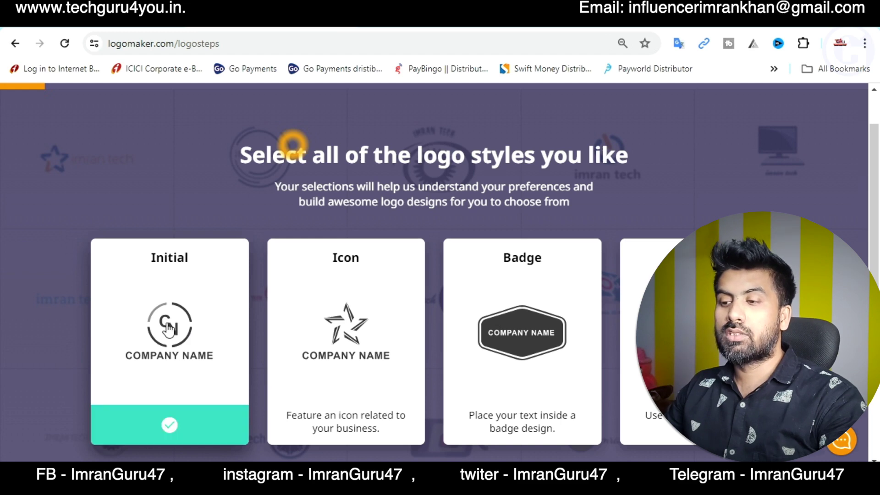
{"action": "scroll", "coordinate": [182, 334], "scroll_direction": "down", "scroll_amount": 3}
{"action": "left_click", "coordinate": [432, 349]}
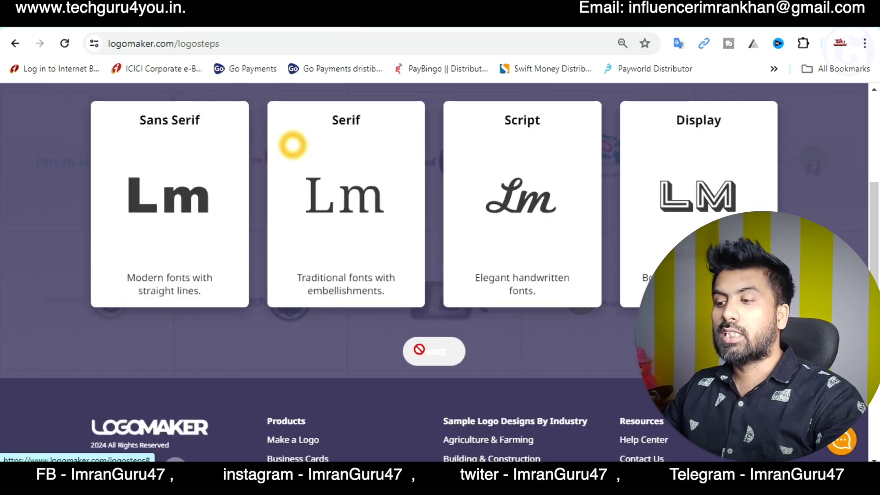
{"action": "scroll", "coordinate": [257, 310], "scroll_direction": "up", "scroll_amount": 2}
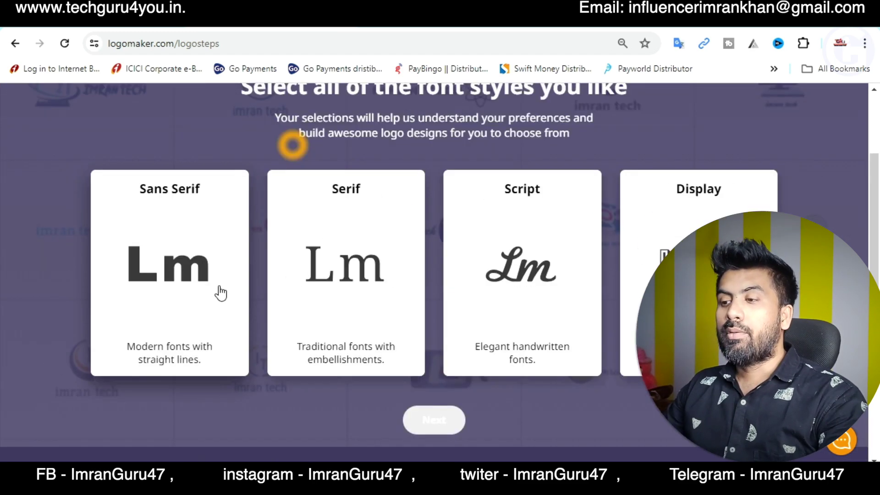
{"action": "left_click", "coordinate": [162, 275]}
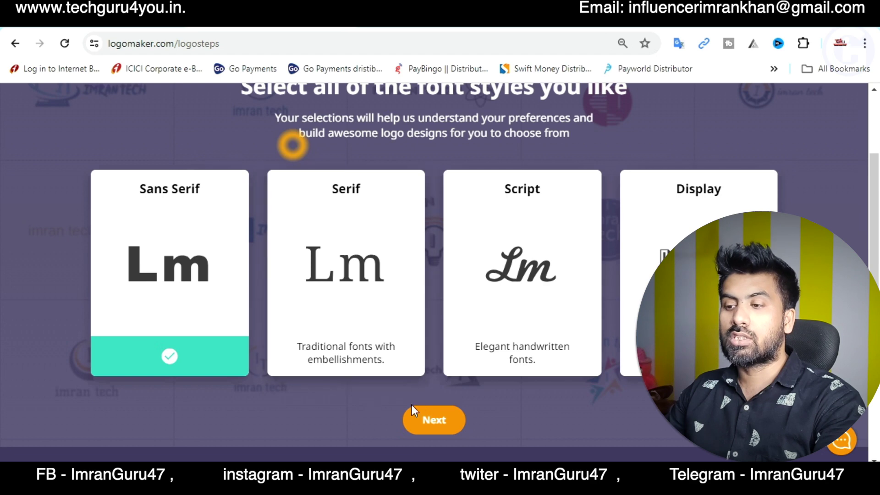
{"action": "left_click", "coordinate": [430, 421]}
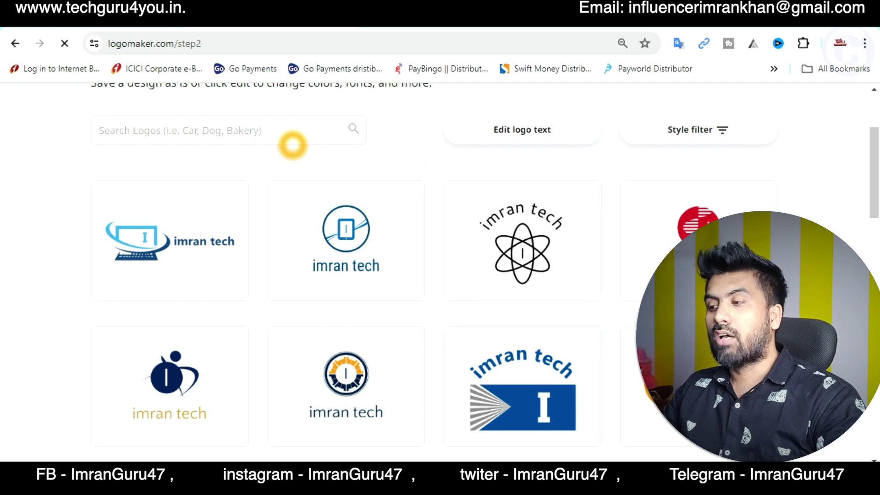
Step: Open the round navy imran tech logo from the design grid in the editor
{"action": "scroll", "coordinate": [484, 257], "scroll_direction": "down", "scroll_amount": 2}
{"action": "scroll", "coordinate": [292, 145], "scroll_direction": "down", "scroll_amount": 2}
{"action": "scroll", "coordinate": [292, 144], "scroll_direction": "down", "scroll_amount": 1}
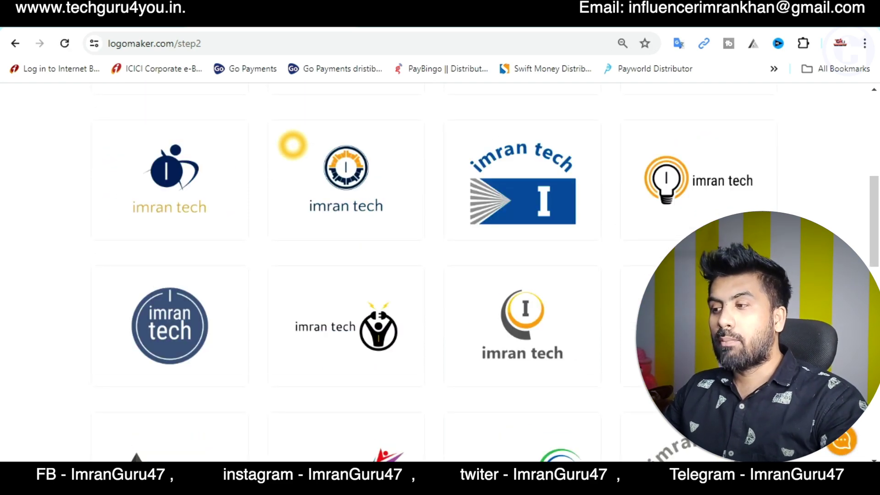
{"action": "scroll", "coordinate": [382, 207], "scroll_direction": "down", "scroll_amount": 3}
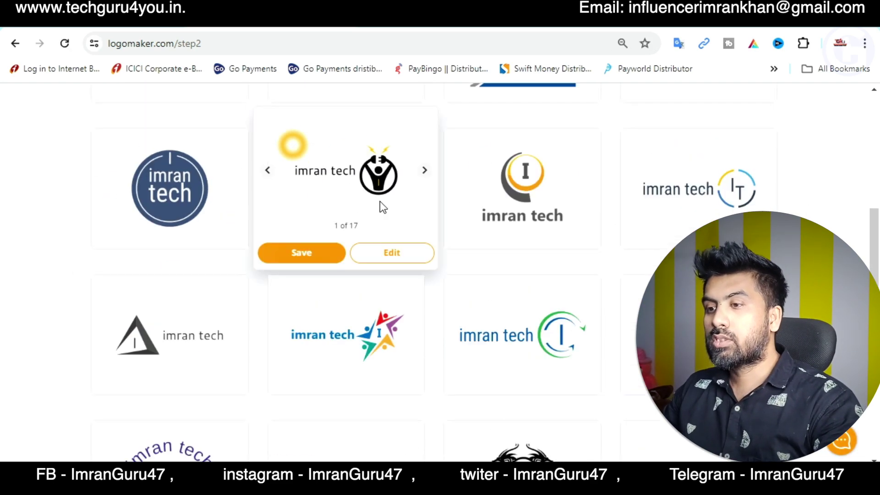
{"action": "mouse_move", "coordinate": [170, 325]}
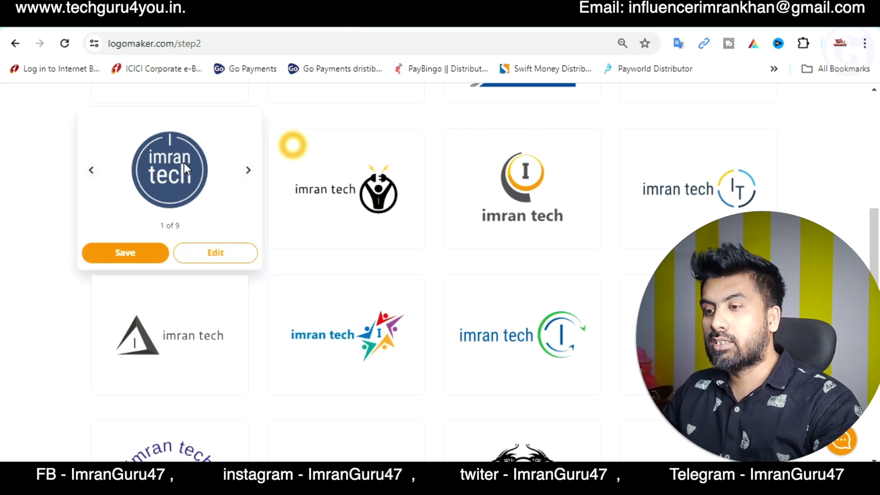
{"action": "left_click", "coordinate": [167, 172]}
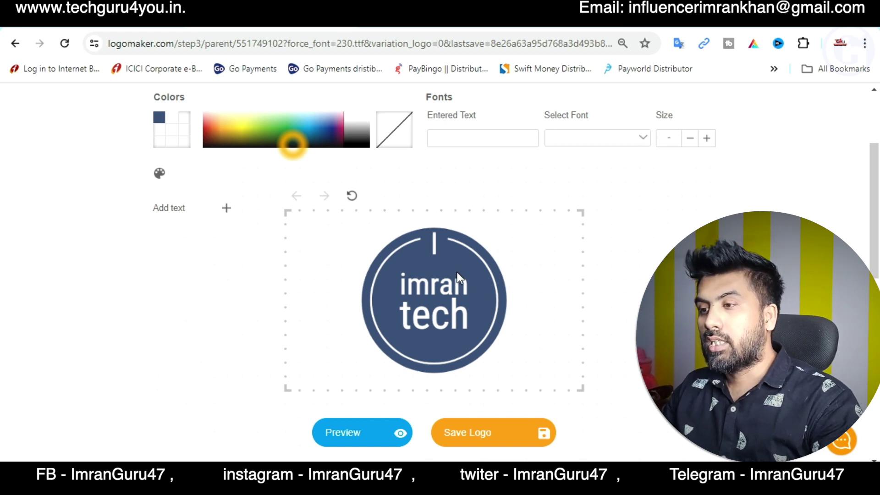
{"action": "scroll", "coordinate": [457, 272], "scroll_direction": "up", "scroll_amount": 2}
Step: Select the logo text, nudge its size from 50 to 49 and back, then preview it
{"action": "left_click", "coordinate": [441, 325]}
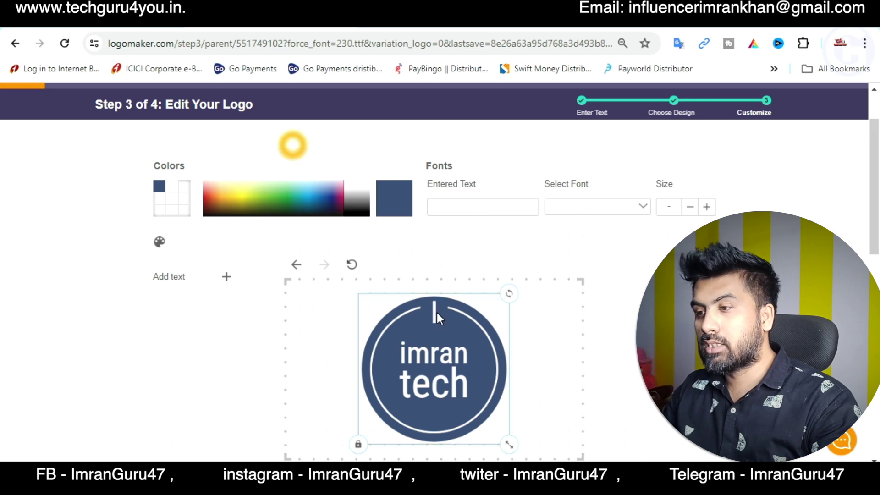
{"action": "left_click", "coordinate": [421, 353]}
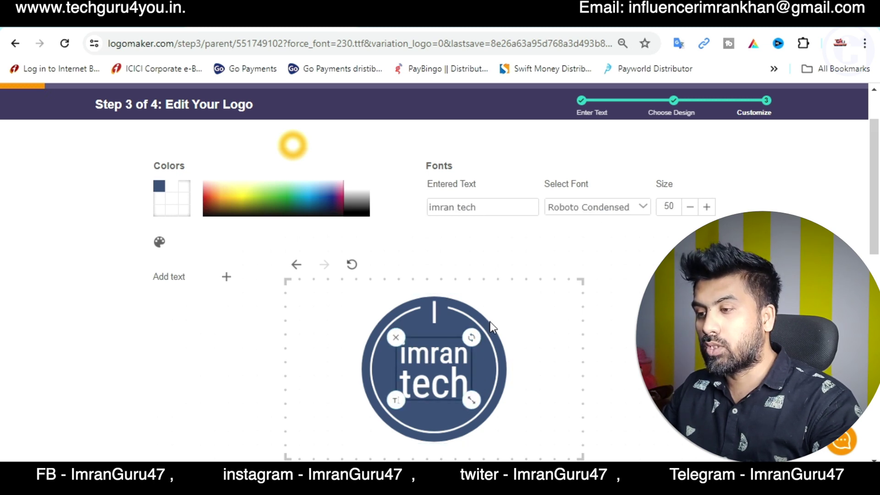
{"action": "left_click", "coordinate": [686, 209]}
{"action": "left_click", "coordinate": [706, 207]}
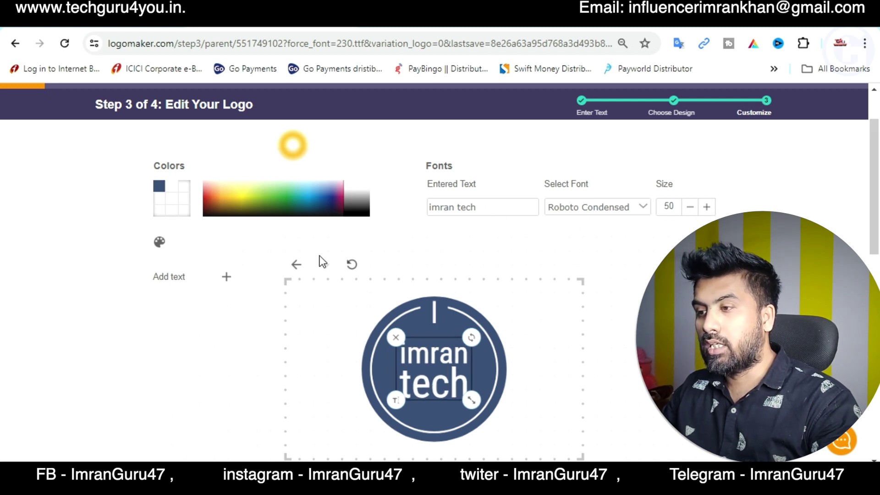
{"action": "left_click", "coordinate": [556, 320]}
{"action": "scroll", "coordinate": [556, 321], "scroll_direction": "down", "scroll_amount": 3}
{"action": "left_click", "coordinate": [373, 366]}
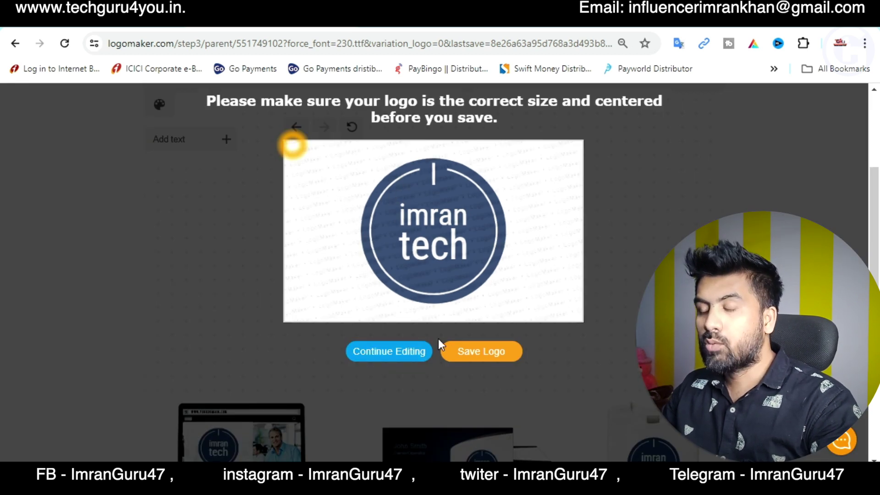
{"action": "left_click", "coordinate": [393, 366]}
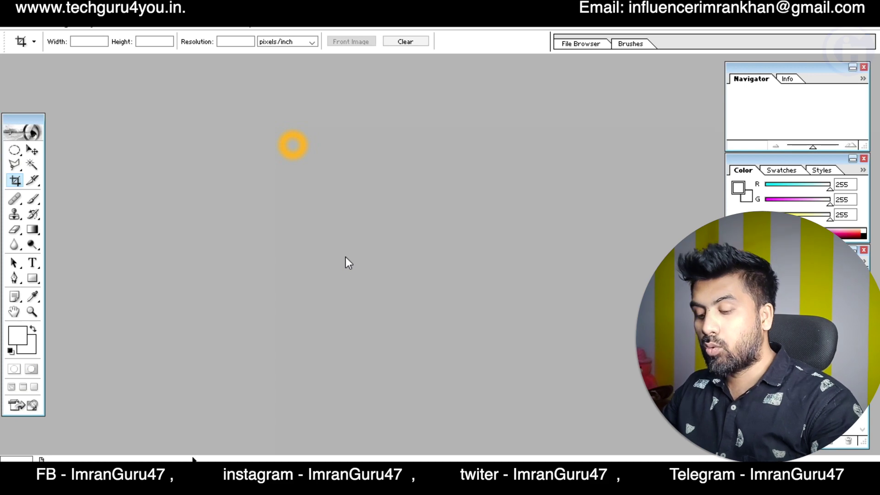
Step: Paste the LogoMaker page screenshot into a new transparent document
{"action": "key", "text": "ctrl+n"}
{"action": "key", "text": "Return"}
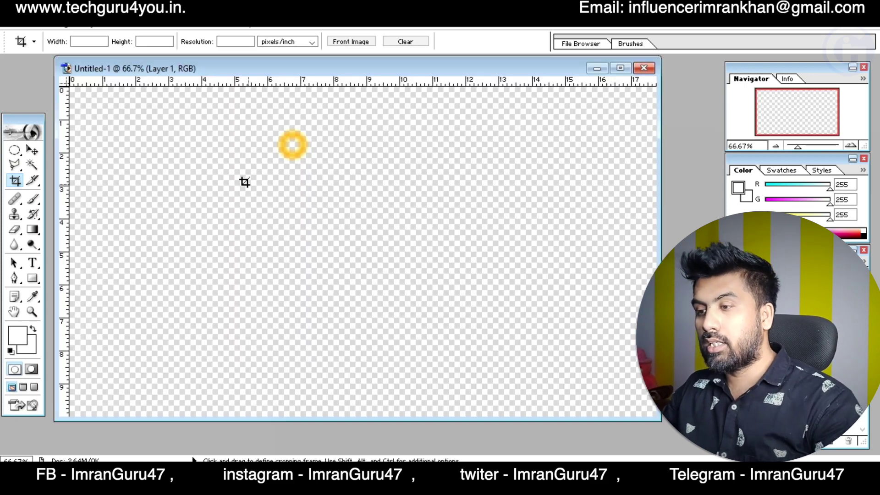
{"action": "key", "text": "ctrl+v"}
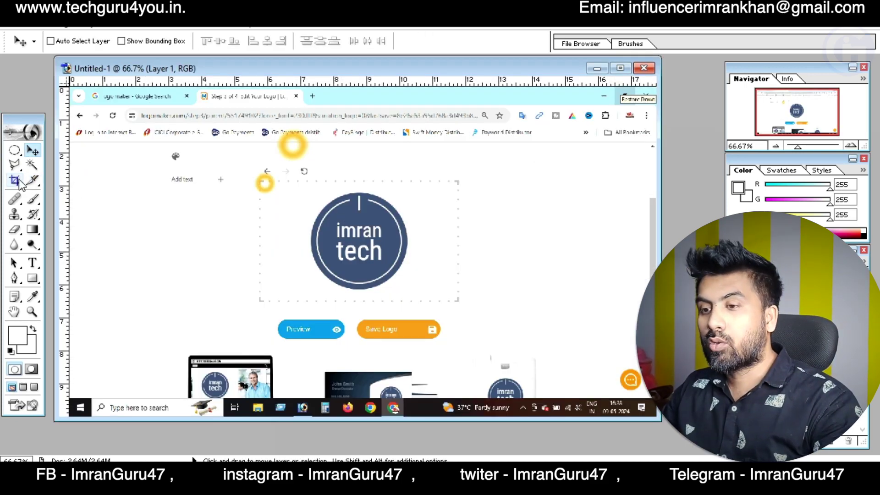
Step: Crop the pasted screenshot down to the round imran tech logo
{"action": "left_click", "coordinate": [19, 182]}
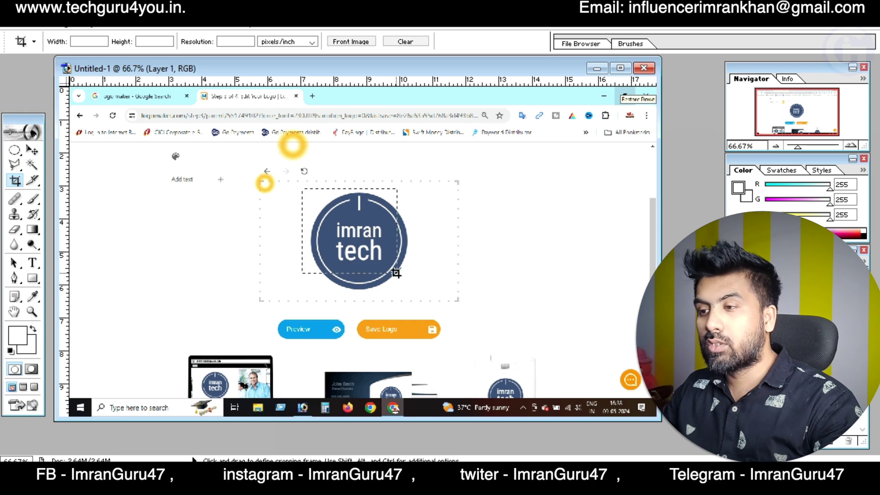
{"action": "left_click_drag", "start_coordinate": [370, 231], "coordinate": [416, 297]}
{"action": "key", "text": "Return"}
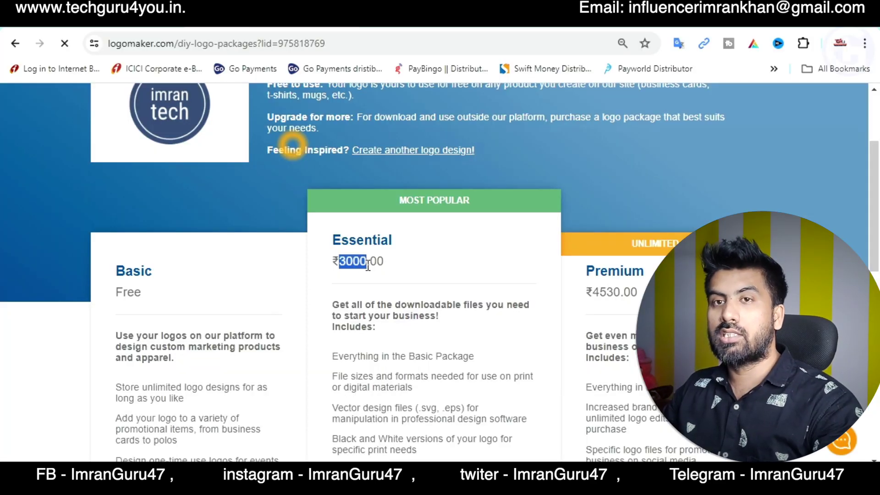
{"action": "scroll", "coordinate": [464, 308], "scroll_direction": "down", "scroll_amount": 5}
{"action": "scroll", "coordinate": [464, 307], "scroll_direction": "up", "scroll_amount": 3}
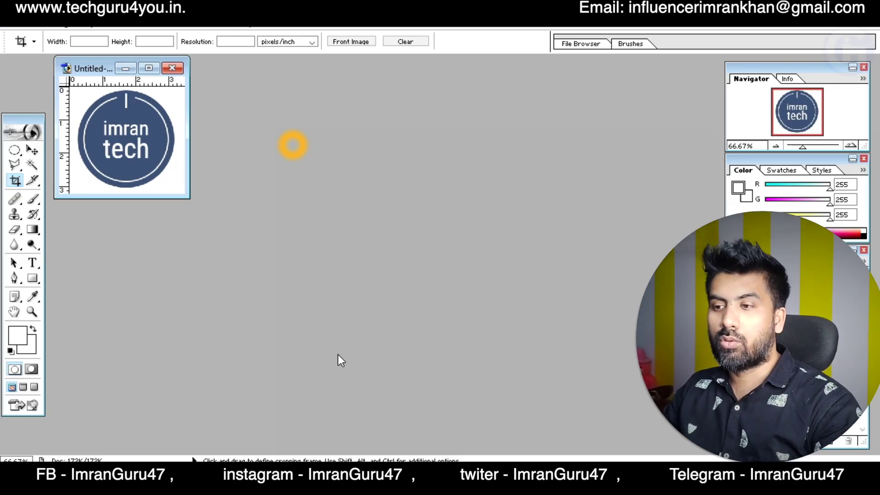
{"action": "left_click_drag", "start_coordinate": [93, 72], "coordinate": [119, 108]}
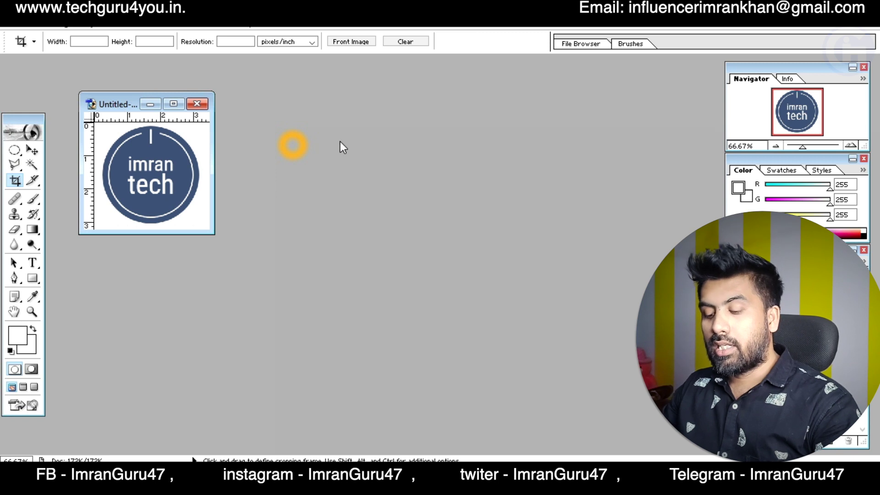
Step: Create a transparent 1280 x 720 document and move the round logo into its centre
{"action": "key", "text": "ctrl+n"}
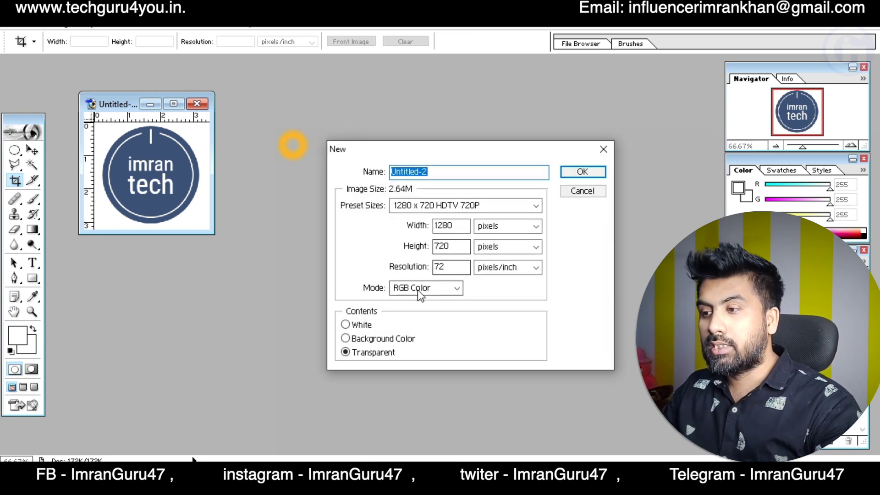
{"action": "left_click", "coordinate": [347, 353]}
{"action": "left_click", "coordinate": [594, 173]}
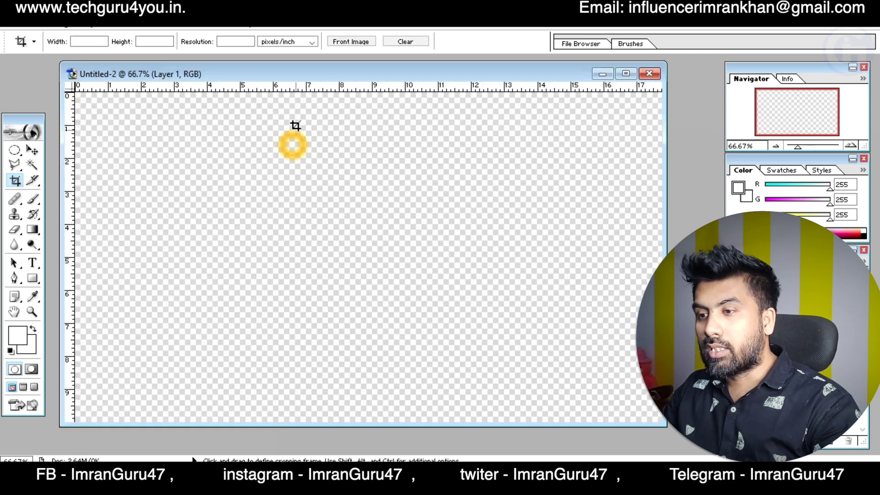
{"action": "left_click_drag", "start_coordinate": [295, 76], "coordinate": [386, 76]}
{"action": "left_click", "coordinate": [32, 151]}
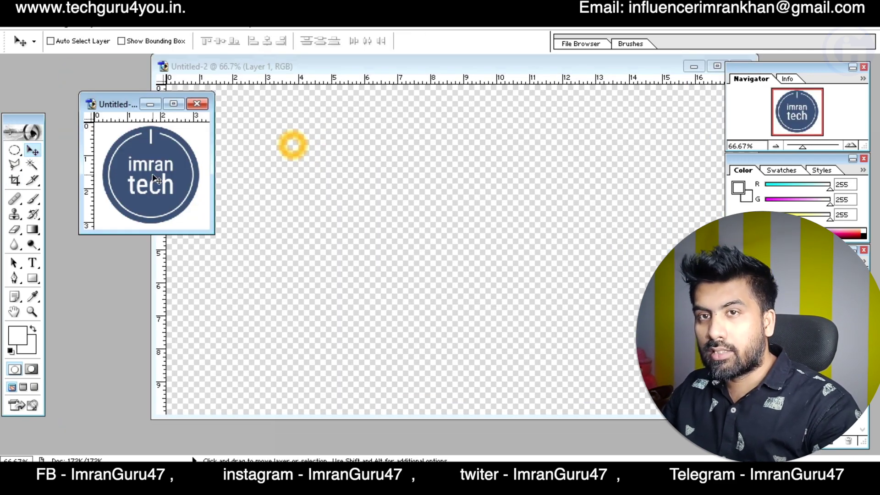
{"action": "mouse_move", "coordinate": [137, 148]}
{"action": "left_mouse_down"}
{"action": "mouse_move", "coordinate": [389, 257]}
{"action": "mouse_move", "coordinate": [431, 202]}
{"action": "mouse_move", "coordinate": [442, 215]}
{"action": "left_mouse_up"}
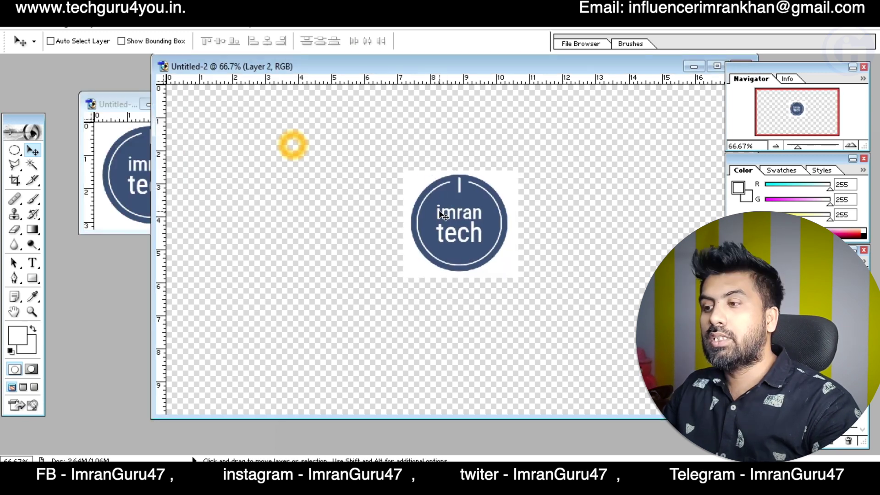
Step: Crop the transparent document tightly around the round imran tech logo
{"action": "left_click", "coordinate": [32, 165]}
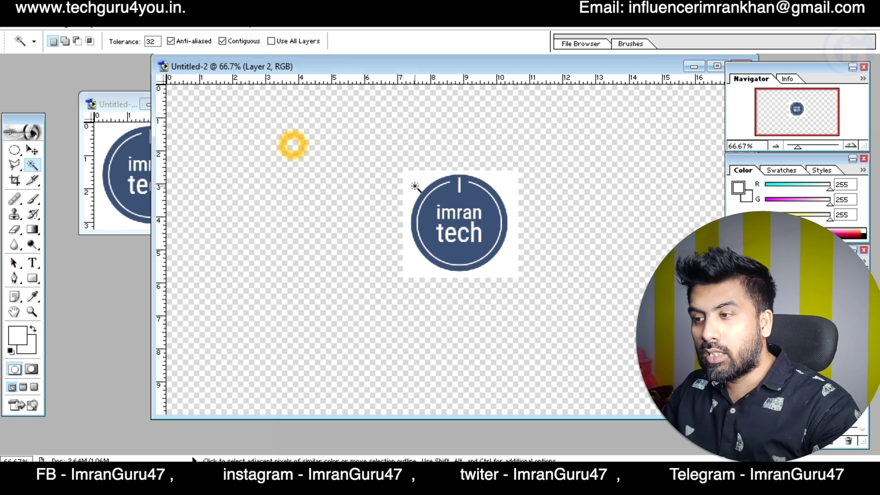
{"action": "left_click", "coordinate": [405, 182]}
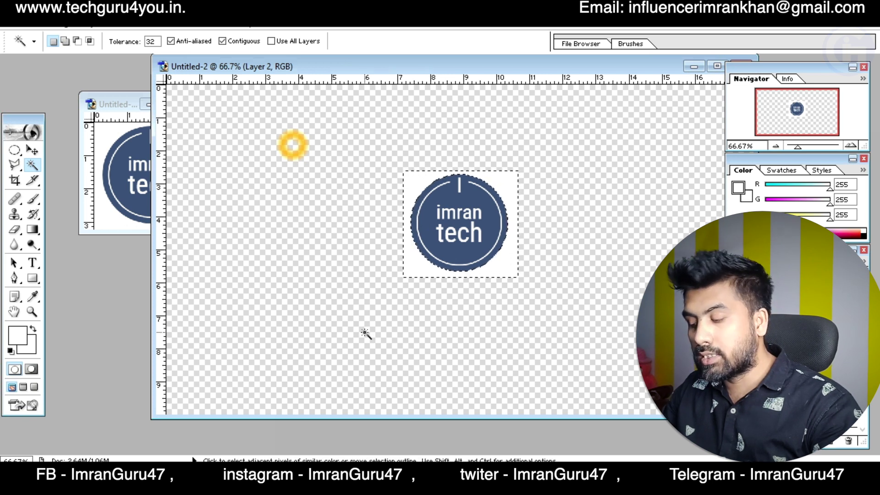
{"action": "left_click", "coordinate": [15, 150]}
{"action": "left_click", "coordinate": [402, 182]}
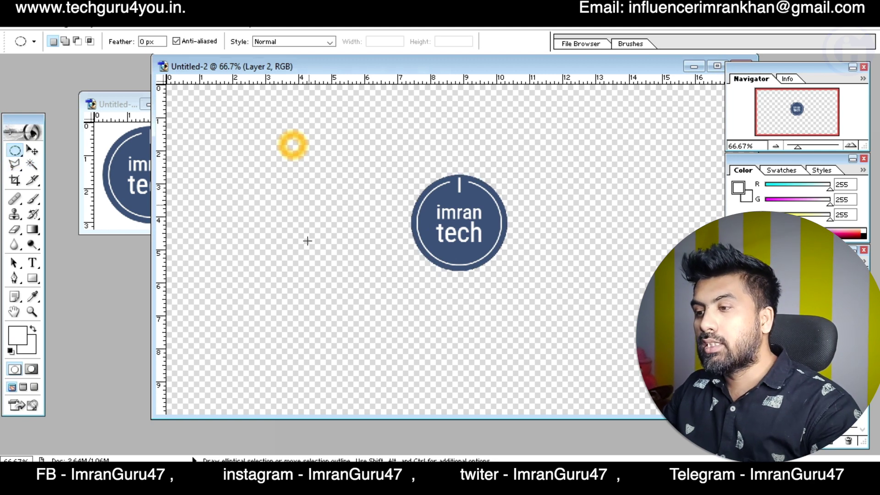
{"action": "left_click", "coordinate": [15, 180]}
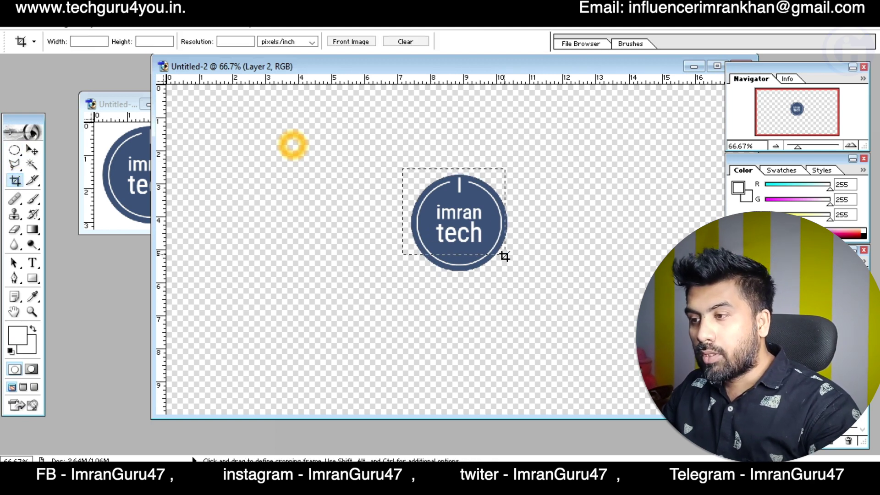
{"action": "left_click_drag", "start_coordinate": [504, 256], "coordinate": [514, 275]}
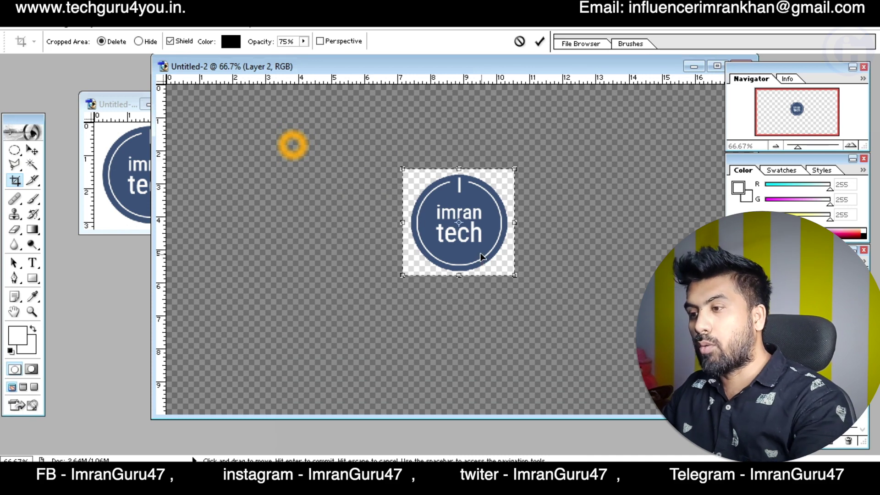
{"action": "key", "text": "Return"}
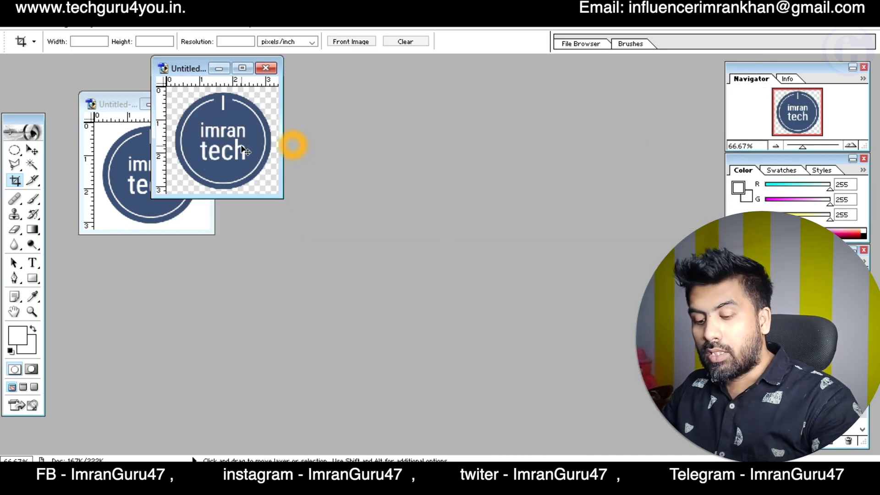
Step: Save the logo as 'imran tech logo png' in PNG format without interlacing
{"action": "key", "text": "ctrl+shift+s"}
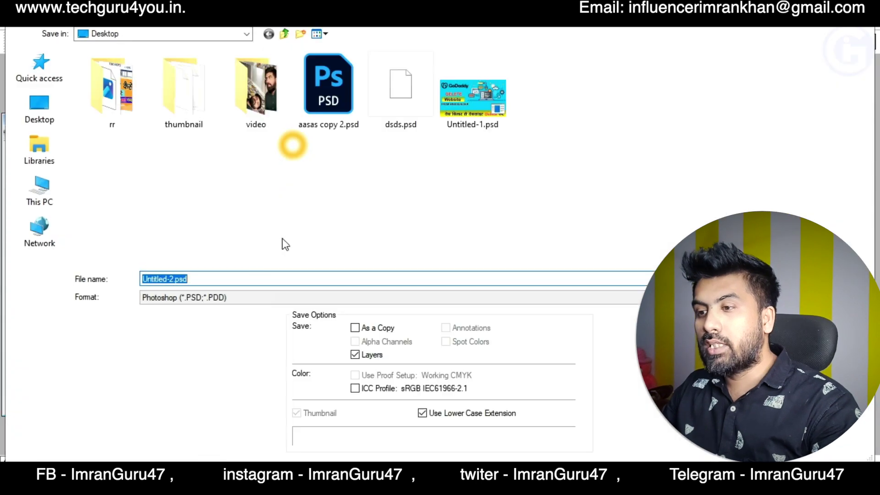
{"action": "type", "text": "imran "}
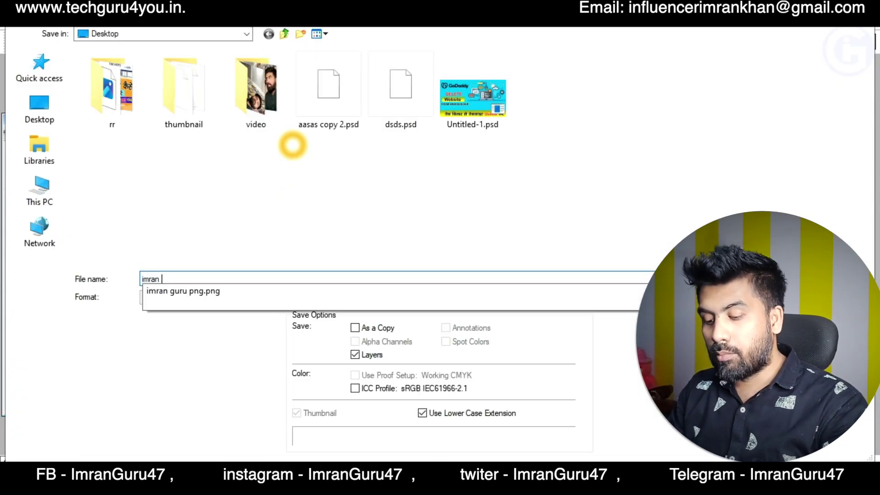
{"action": "type", "text": "tech loh"}
{"action": "key", "text": "BackSpace"}
{"action": "type", "text": "go png"}
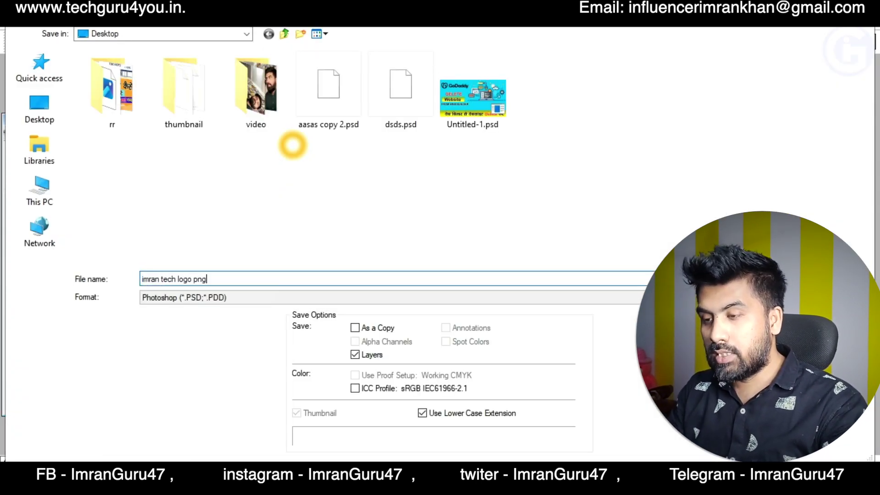
{"action": "left_click", "coordinate": [225, 299]}
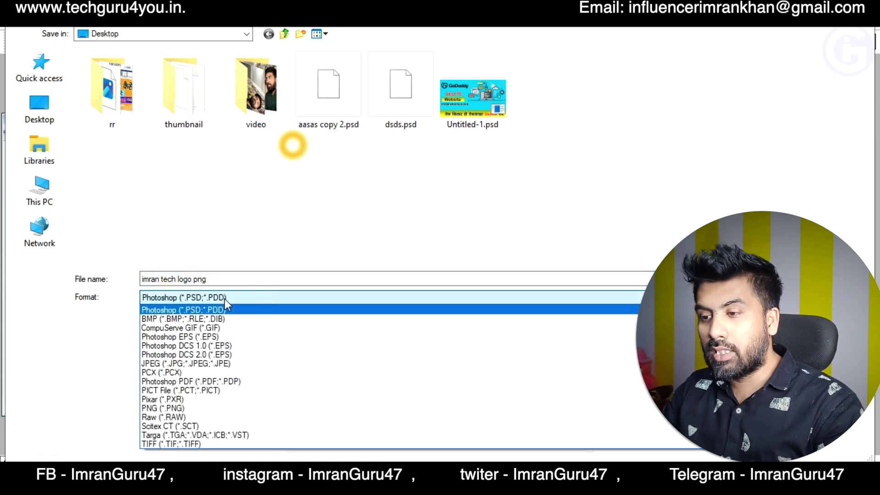
{"action": "left_click", "coordinate": [162, 408]}
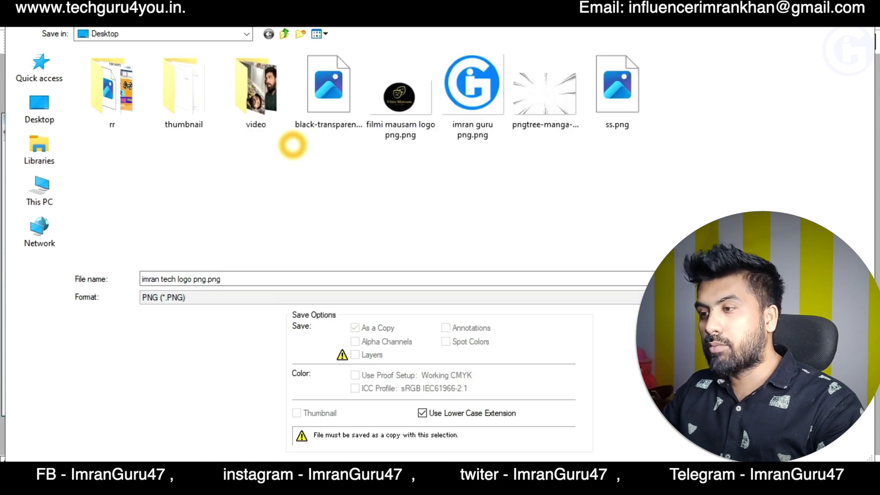
{"action": "key", "text": "Return"}
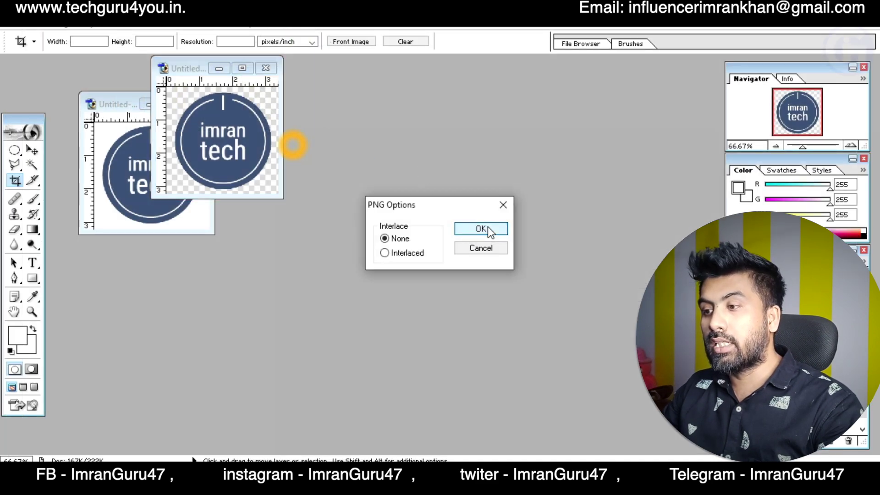
{"action": "left_click", "coordinate": [485, 228]}
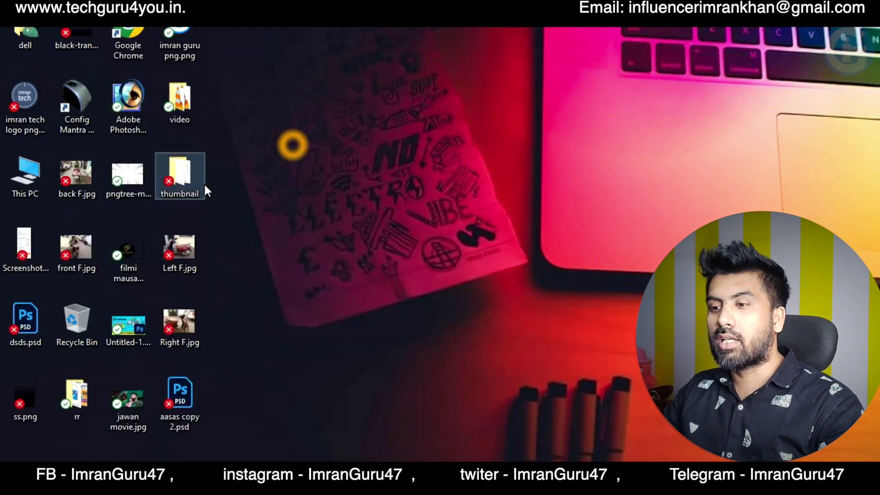
Step: Search Google for 'youtube banner maker' and scroll to the BrandCrowd result
{"action": "right_click", "coordinate": [298, 59]}
{"action": "left_click", "coordinate": [21, 97]}
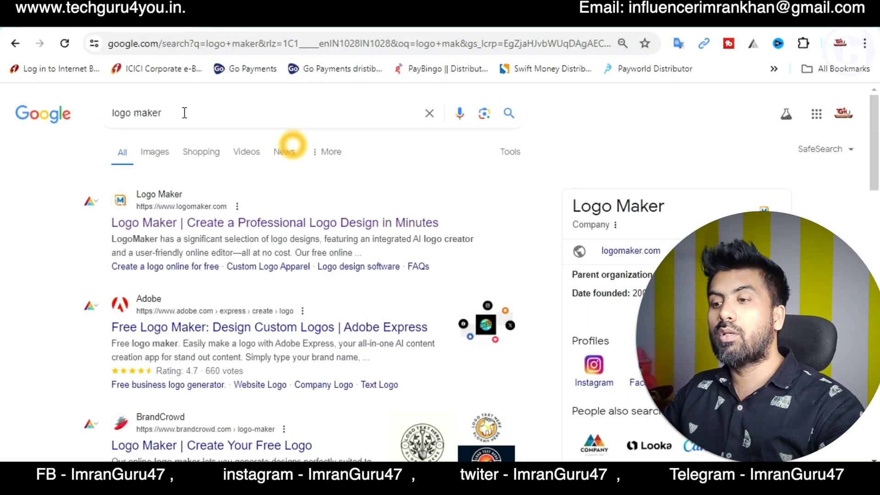
{"action": "double_click", "coordinate": [137, 107]}
{"action": "left_click", "coordinate": [138, 108]}
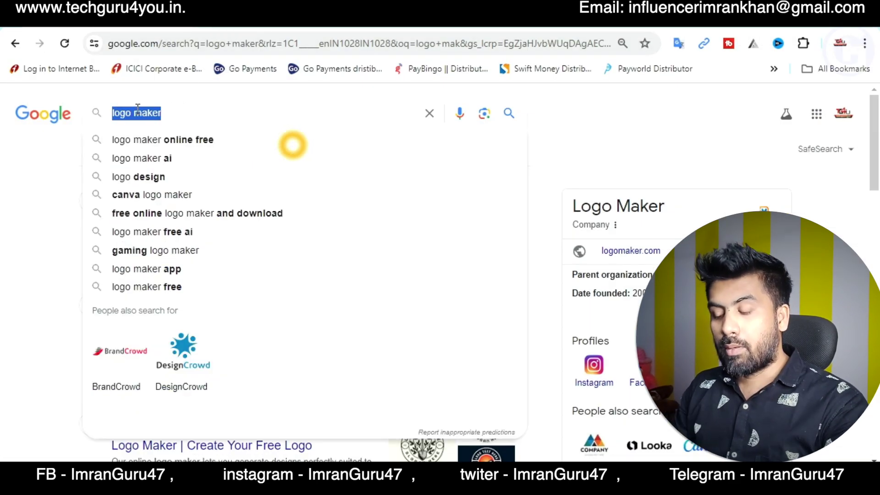
{"action": "type", "text": "youtu"}
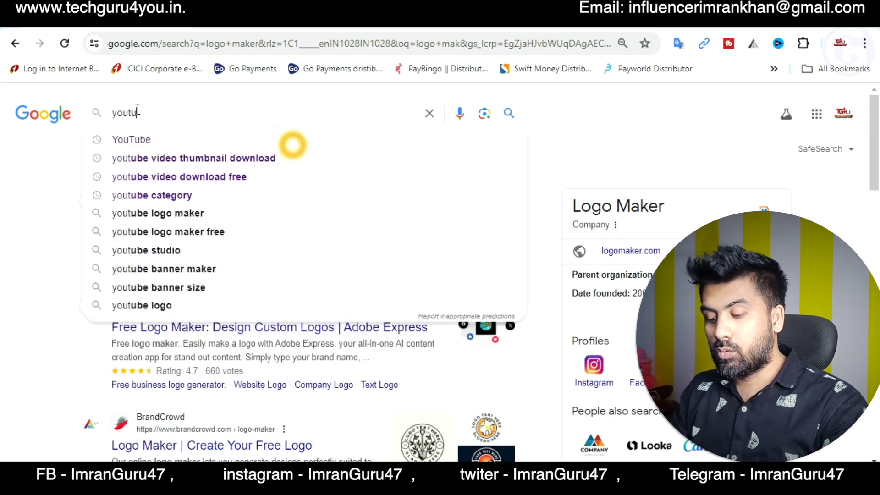
{"action": "type", "text": "be banner maker"}
{"action": "key", "text": "Return"}
{"action": "scroll", "coordinate": [292, 145], "scroll_direction": "down", "scroll_amount": 5}
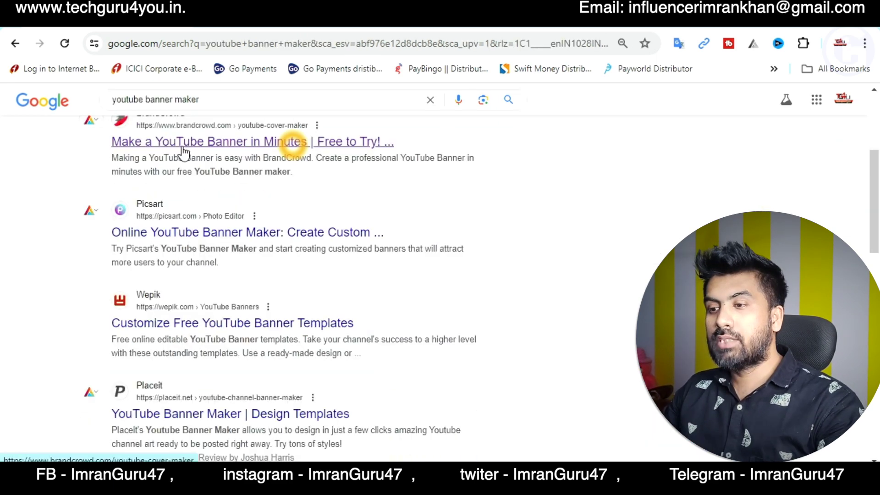
Step: Open BrandCrowd's YouTube banner maker and generate banner designs for 'imran tech'
{"action": "left_click", "coordinate": [292, 141]}
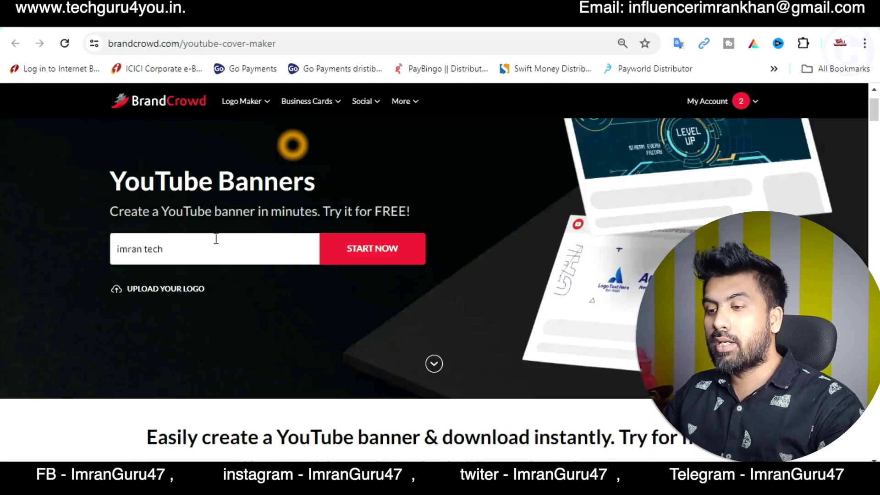
{"action": "triple_click", "coordinate": [175, 251]}
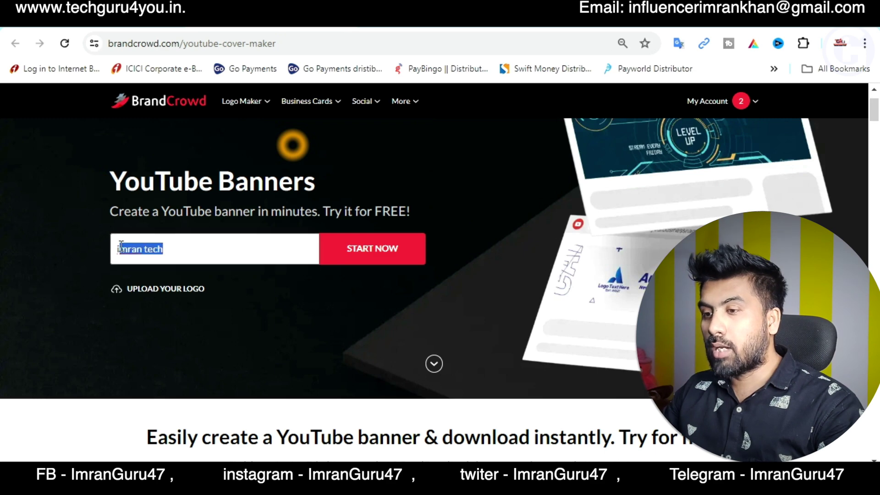
{"action": "left_click", "coordinate": [356, 259]}
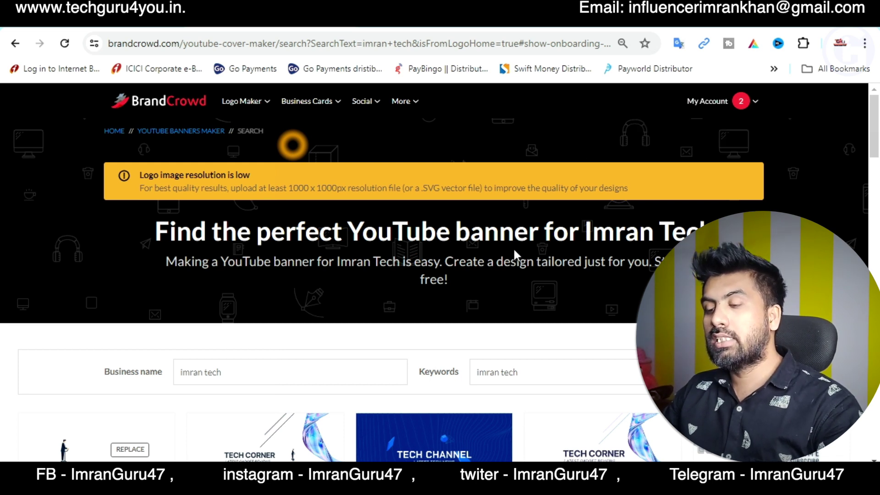
{"action": "scroll", "coordinate": [513, 249], "scroll_direction": "down", "scroll_amount": 2}
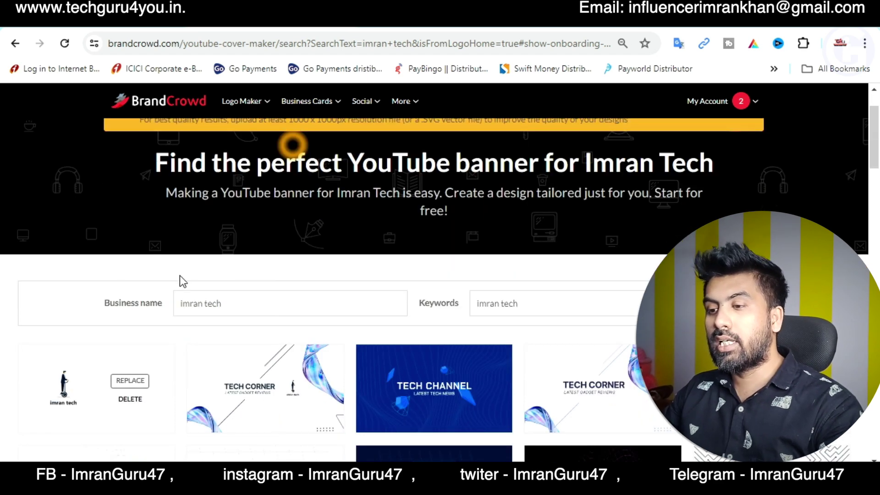
{"action": "scroll", "coordinate": [183, 280], "scroll_direction": "down", "scroll_amount": 2}
{"action": "scroll", "coordinate": [229, 241], "scroll_direction": "down", "scroll_amount": 2}
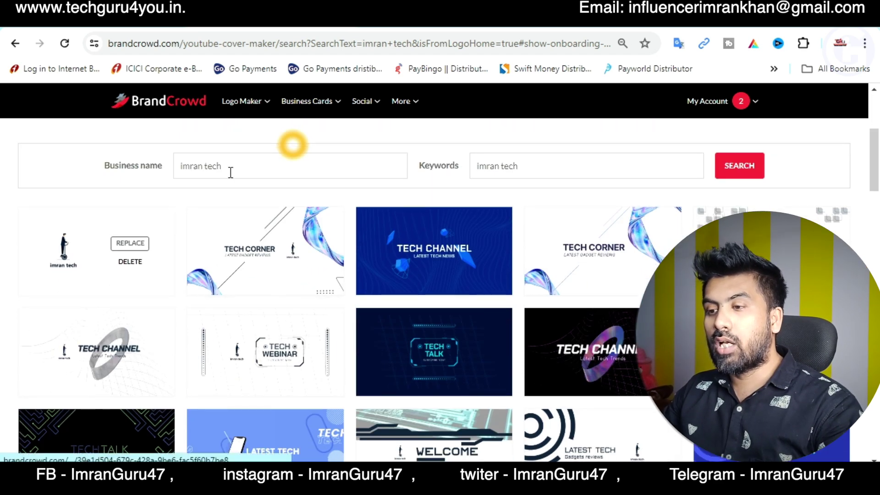
{"action": "left_click", "coordinate": [253, 167]}
{"action": "left_click_drag", "start_coordinate": [253, 168], "coordinate": [168, 173]}
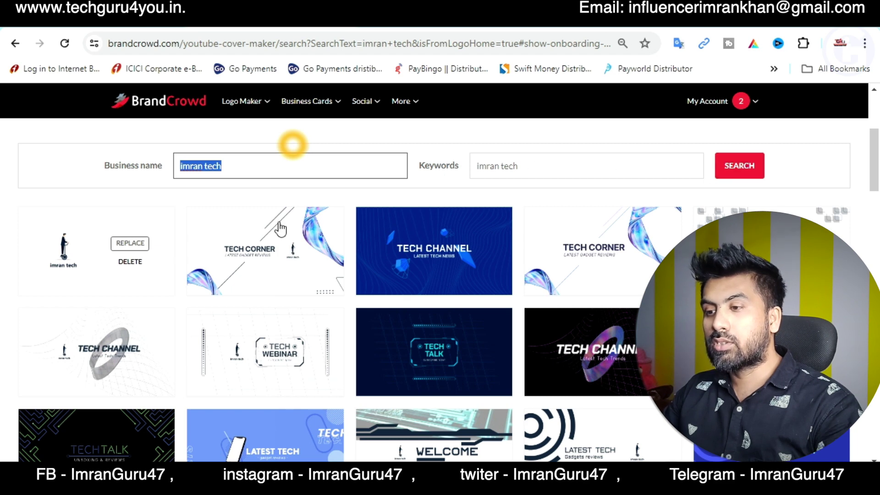
Step: Browse the banner results onto page 2 to reach the TechTalk maze template
{"action": "scroll", "coordinate": [356, 268], "scroll_direction": "down", "scroll_amount": 5}
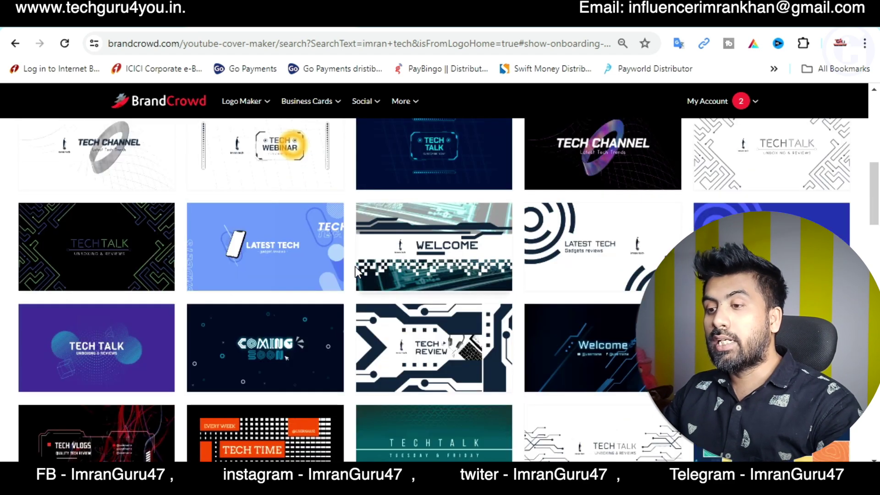
{"action": "scroll", "coordinate": [354, 307], "scroll_direction": "down", "scroll_amount": 3}
{"action": "scroll", "coordinate": [352, 307], "scroll_direction": "down", "scroll_amount": 6}
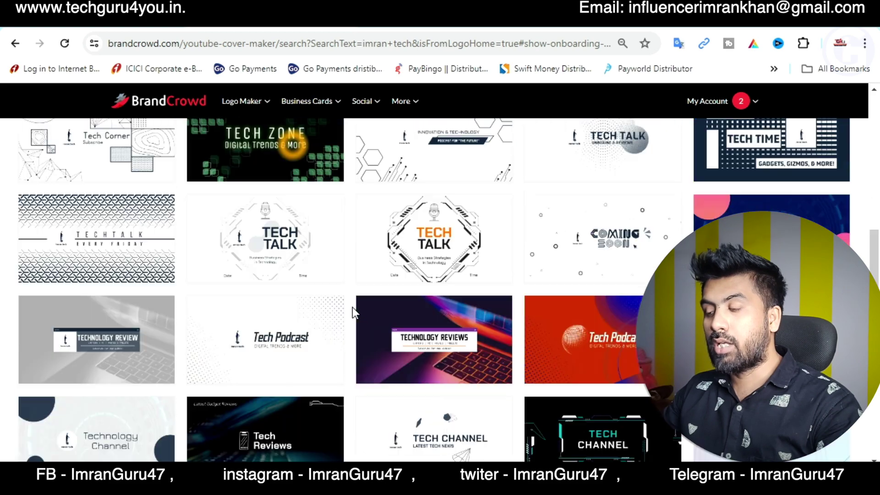
{"action": "scroll", "coordinate": [353, 307], "scroll_direction": "down", "scroll_amount": 3}
{"action": "scroll", "coordinate": [352, 307], "scroll_direction": "down", "scroll_amount": 4}
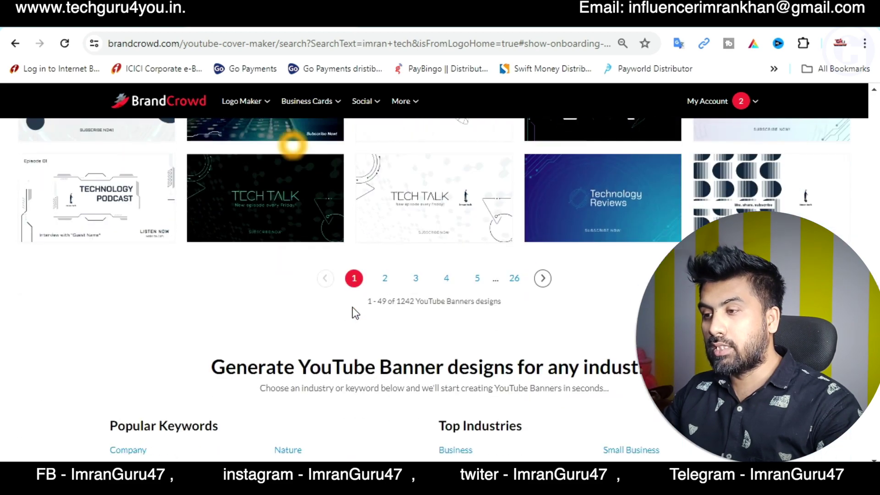
{"action": "scroll", "coordinate": [478, 202], "scroll_direction": "up", "scroll_amount": 2}
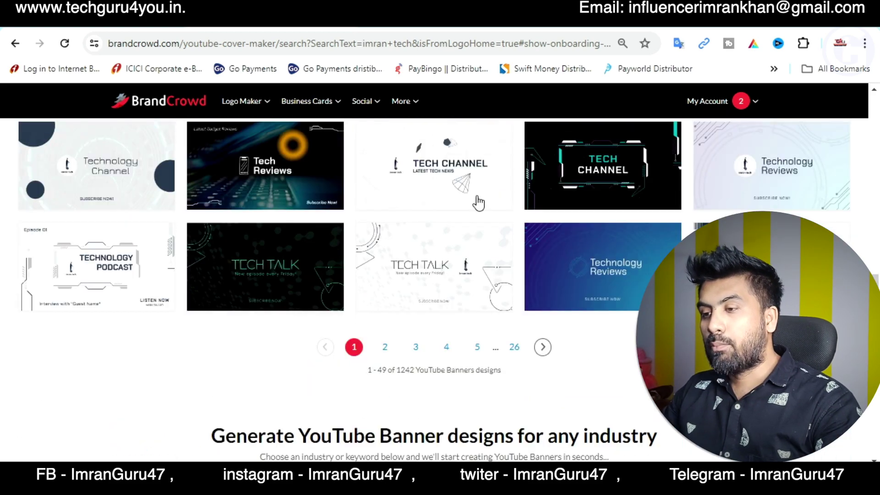
{"action": "left_click", "coordinate": [543, 350]}
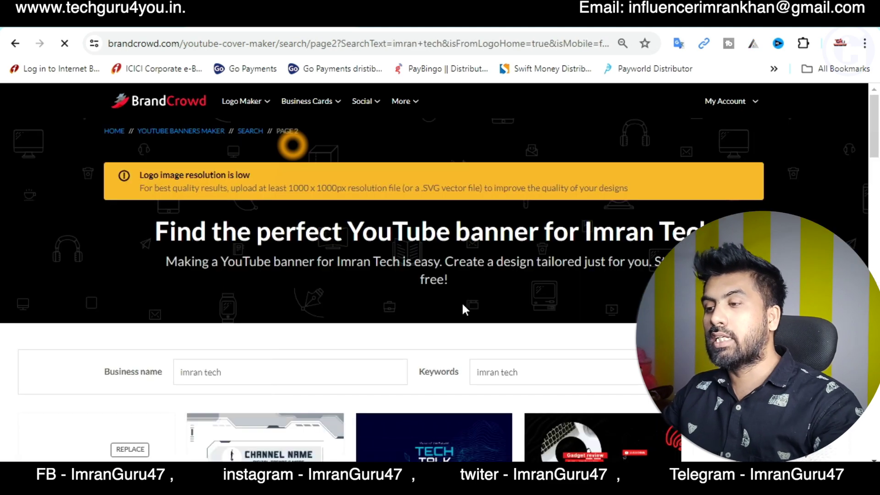
{"action": "scroll", "coordinate": [461, 301], "scroll_direction": "down", "scroll_amount": 3}
{"action": "scroll", "coordinate": [409, 308], "scroll_direction": "down", "scroll_amount": 3}
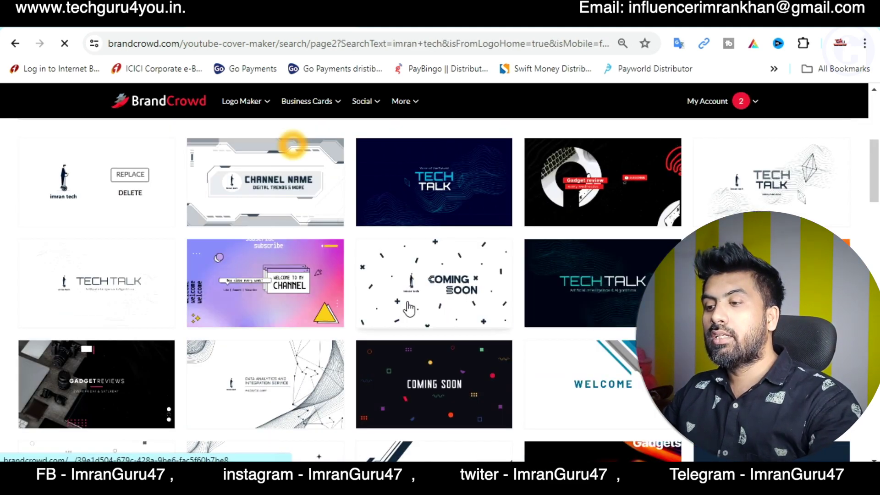
{"action": "scroll", "coordinate": [409, 308], "scroll_direction": "down", "scroll_amount": 2}
{"action": "scroll", "coordinate": [409, 309], "scroll_direction": "down", "scroll_amount": 2}
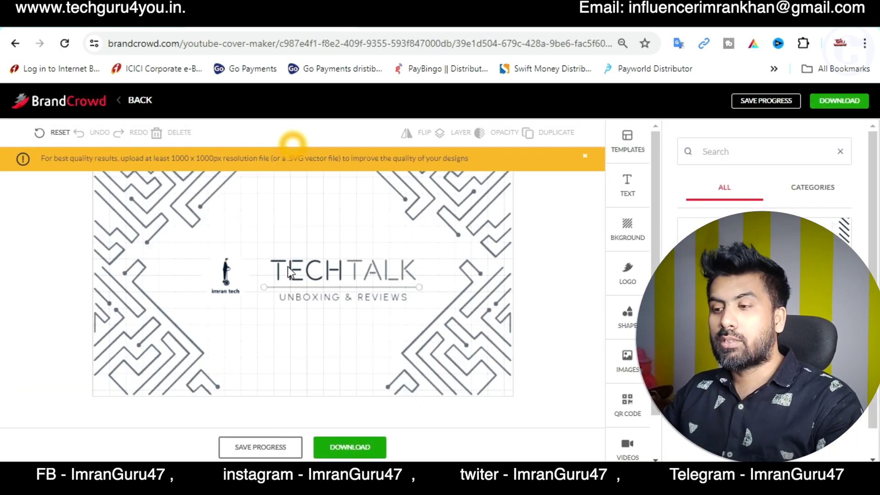
Step: Replace the banner's logo by uploading imran tech logo png.png
{"action": "left_click", "coordinate": [226, 279]}
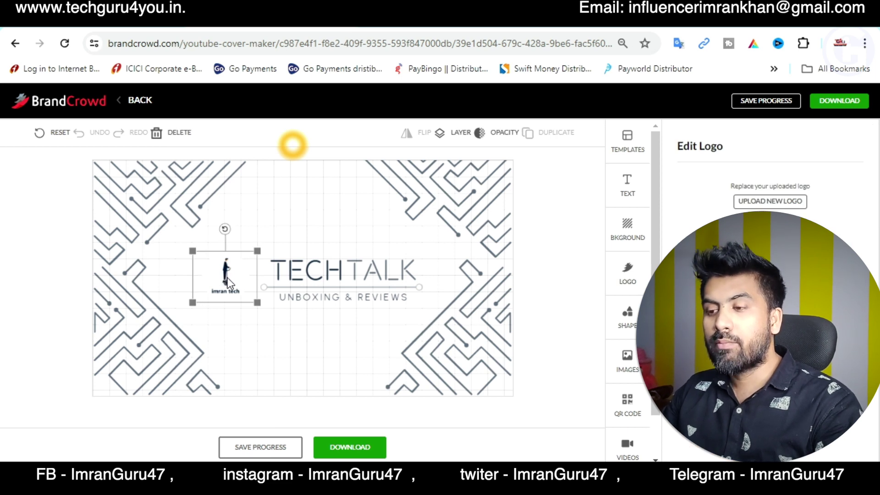
{"action": "left_click", "coordinate": [228, 282]}
{"action": "left_click", "coordinate": [227, 277]}
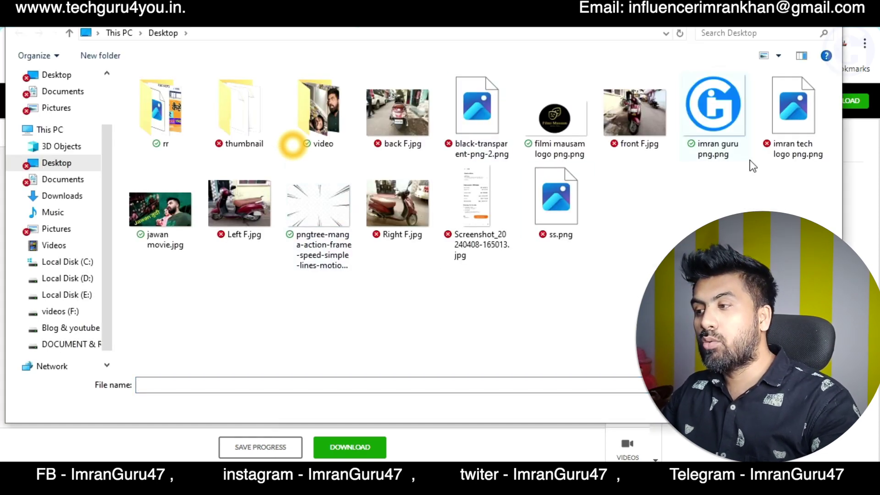
{"action": "double_click", "coordinate": [779, 137]}
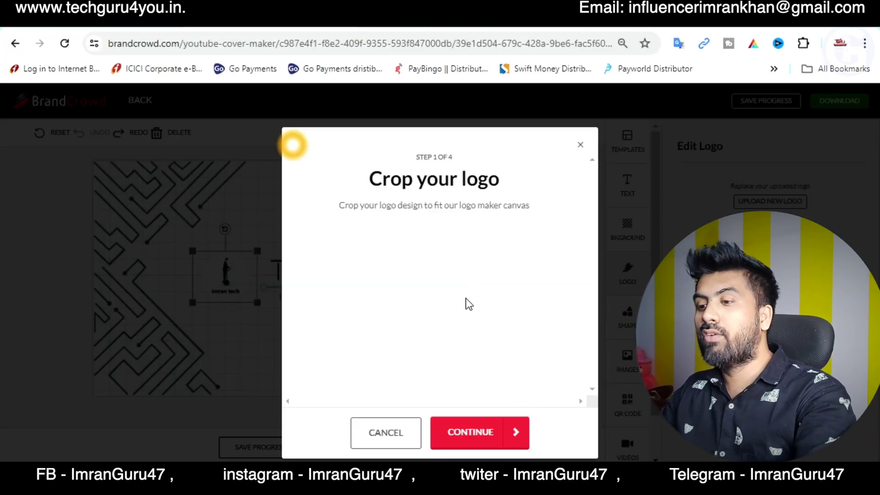
Step: Accept the logo crop, business name, text colour and background colour suggestions
{"action": "left_click", "coordinate": [477, 436]}
{"action": "left_click", "coordinate": [447, 252]}
{"action": "type", "text": "imran tech"}
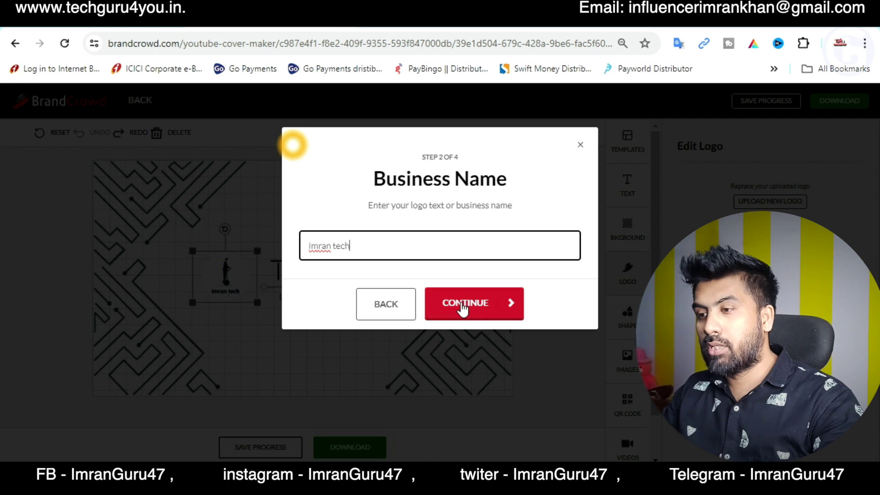
{"action": "left_click", "coordinate": [461, 302]}
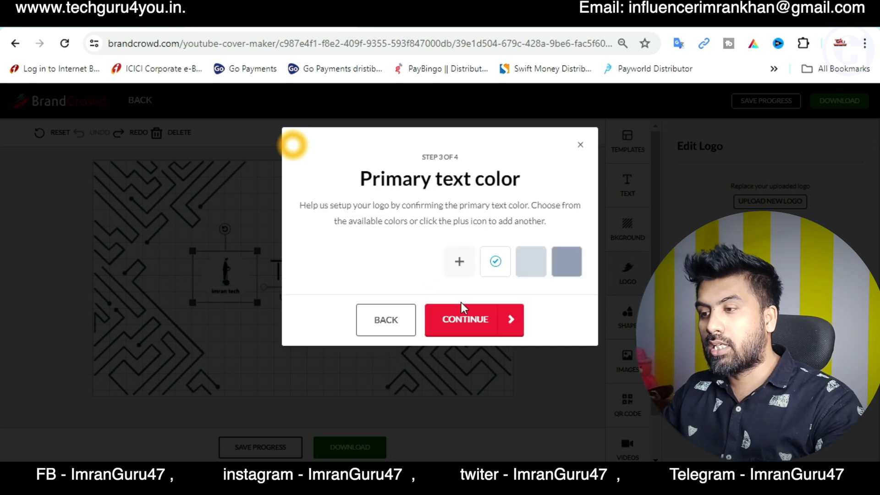
{"action": "left_click", "coordinate": [475, 323]}
{"action": "left_click", "coordinate": [475, 323]}
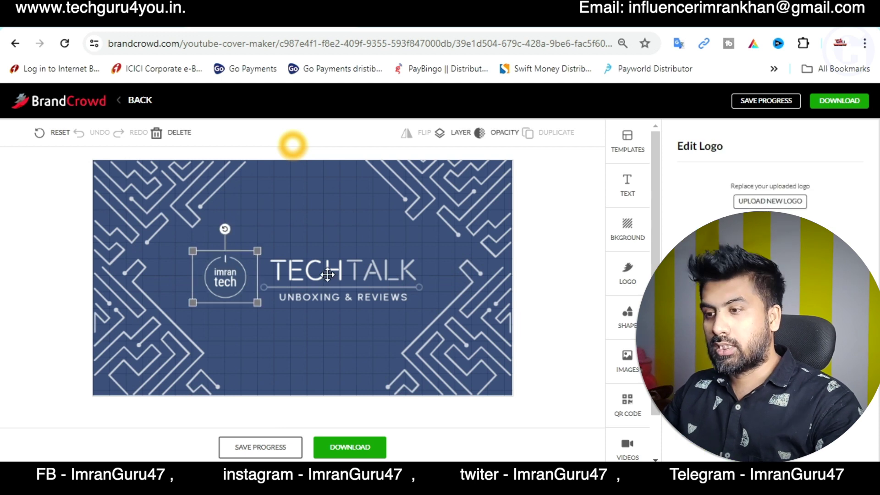
Step: Enlarge the round imran tech logo and shift it left beside the title
{"action": "left_click", "coordinate": [276, 304]}
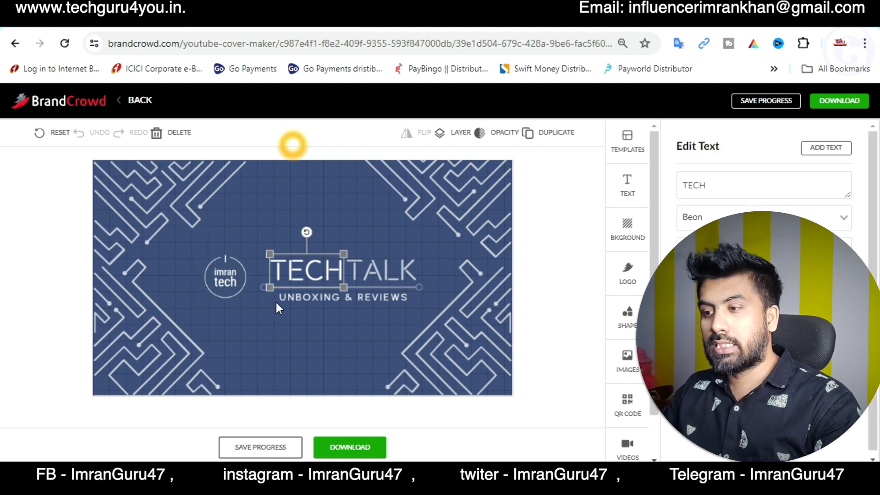
{"action": "left_click", "coordinate": [231, 276]}
{"action": "left_click_drag", "start_coordinate": [259, 248], "coordinate": [278, 235]}
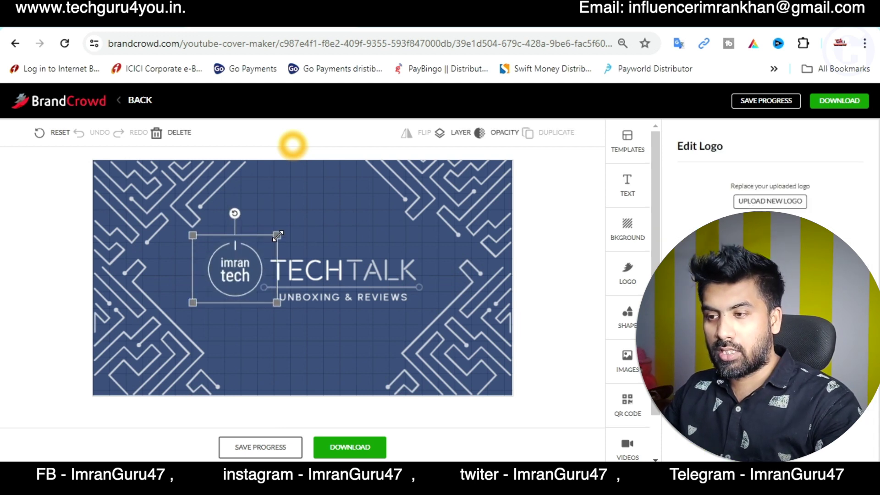
{"action": "left_click_drag", "start_coordinate": [238, 268], "coordinate": [231, 272]}
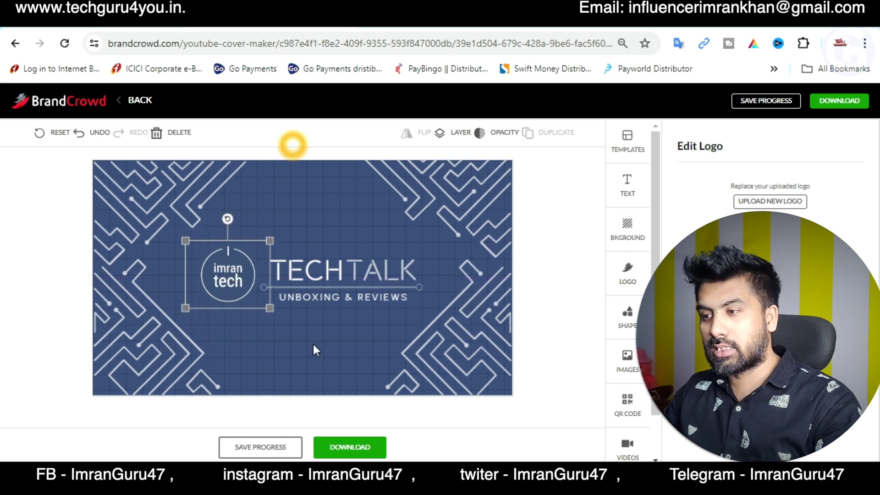
Step: Change the banner title from TECH TALK to IMRAN TECH and align the words
{"action": "left_click", "coordinate": [322, 275]}
{"action": "left_click", "coordinate": [298, 266]}
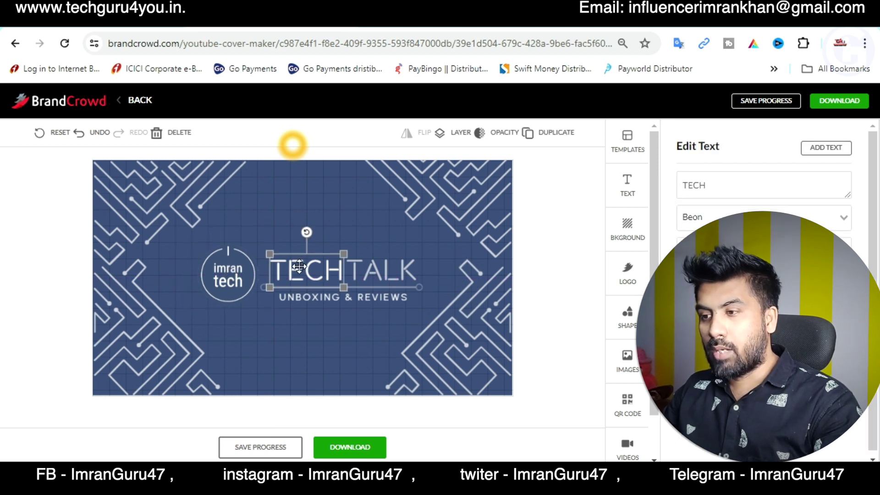
{"action": "double_click", "coordinate": [300, 271]}
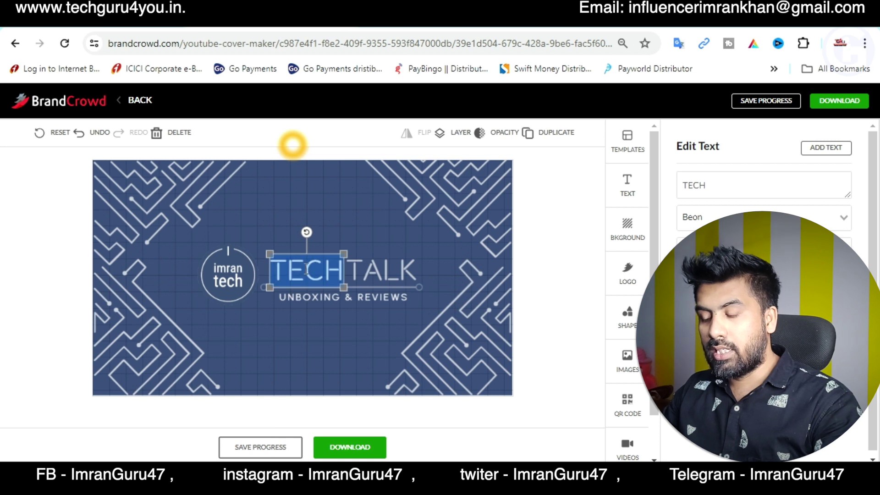
{"action": "type", "text": "IMRAN"}
{"action": "double_click", "coordinate": [388, 268]}
{"action": "type", "text": "tech"}
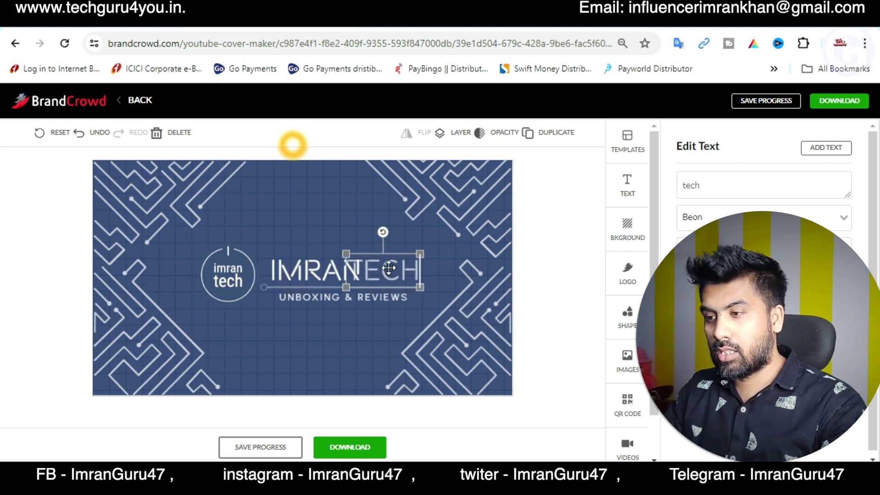
{"action": "left_click_drag", "start_coordinate": [376, 270], "coordinate": [392, 271]}
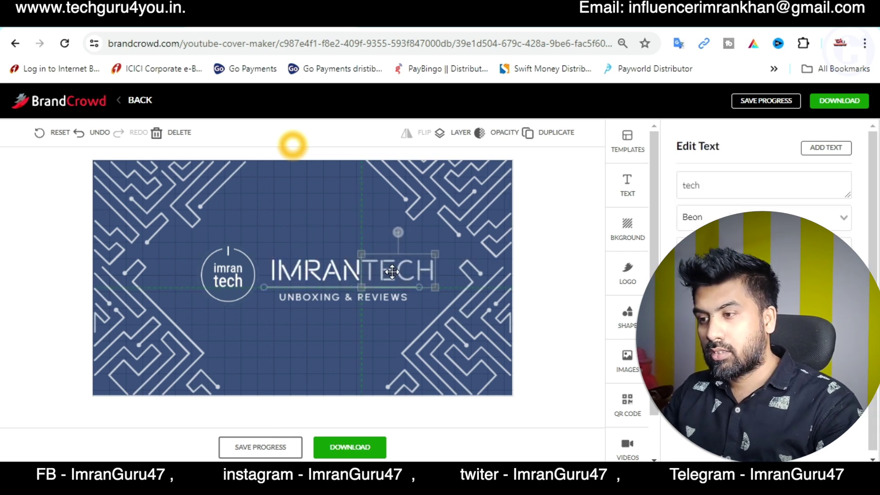
{"action": "left_click_drag", "start_coordinate": [325, 273], "coordinate": [316, 274]}
{"action": "left_click", "coordinate": [314, 302]}
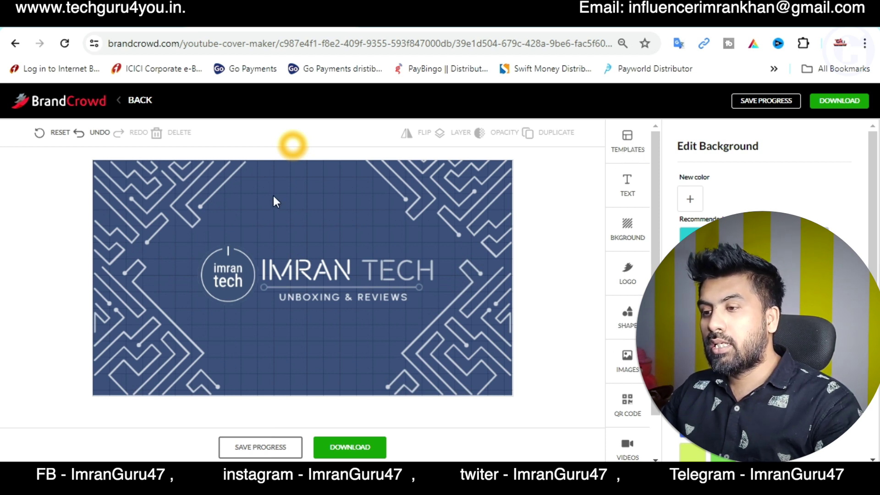
{"action": "left_click", "coordinate": [346, 451]}
{"action": "scroll", "coordinate": [175, 261], "scroll_direction": "down", "scroll_amount": 3}
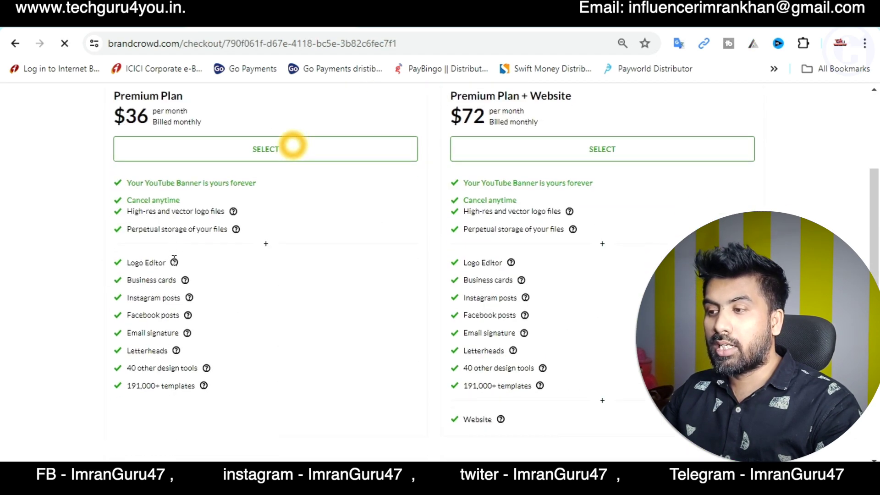
{"action": "scroll", "coordinate": [174, 260], "scroll_direction": "down", "scroll_amount": 2}
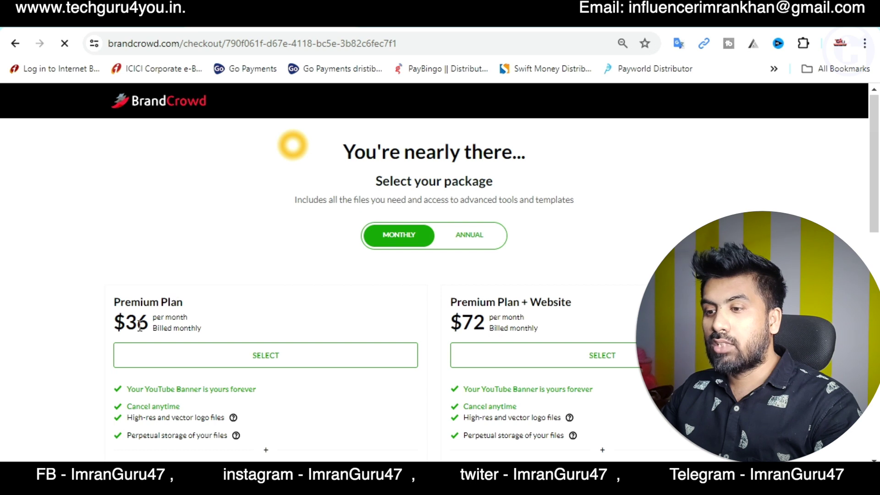
{"action": "left_click", "coordinate": [460, 238]}
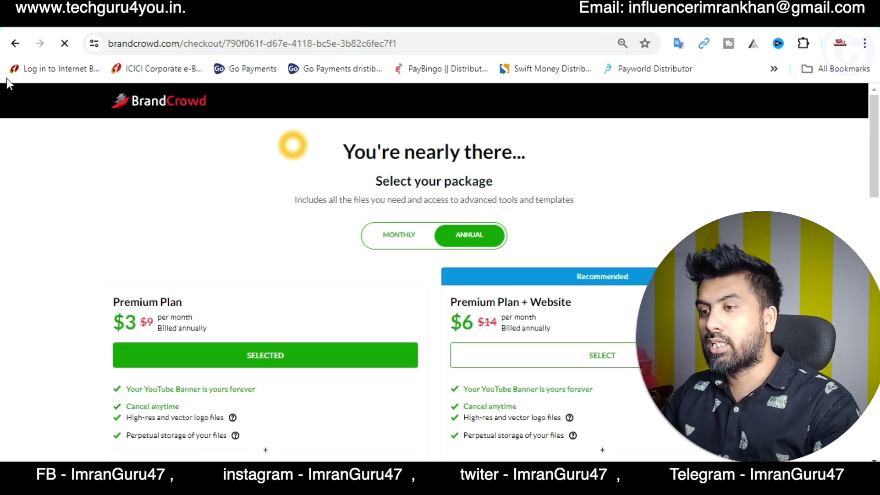
{"action": "left_click", "coordinate": [15, 43]}
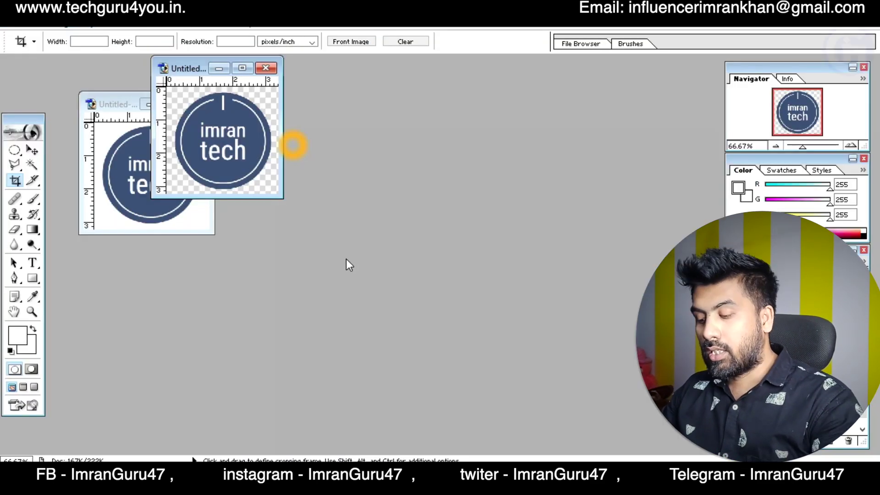
Step: Paste the banner screenshot into a new 1280×720 document and crop it to the banner
{"action": "key", "text": "ctrl+n"}
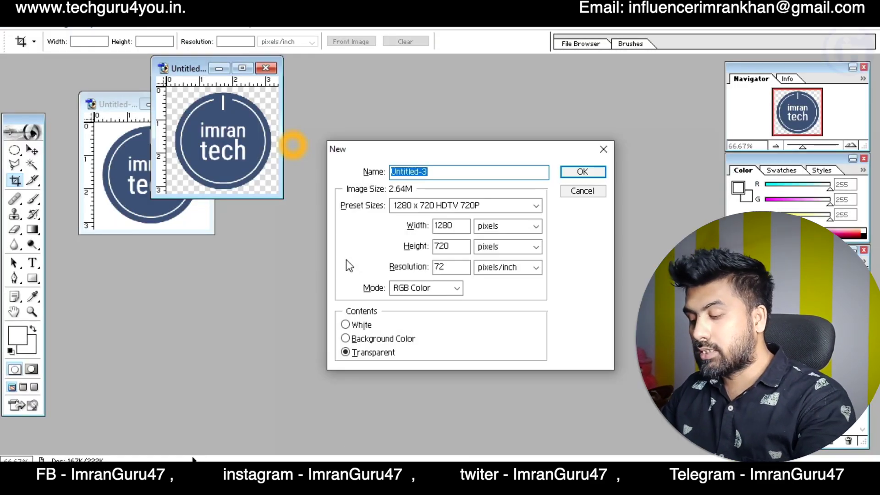
{"action": "key", "text": "Return"}
{"action": "key", "text": "ctrl+v"}
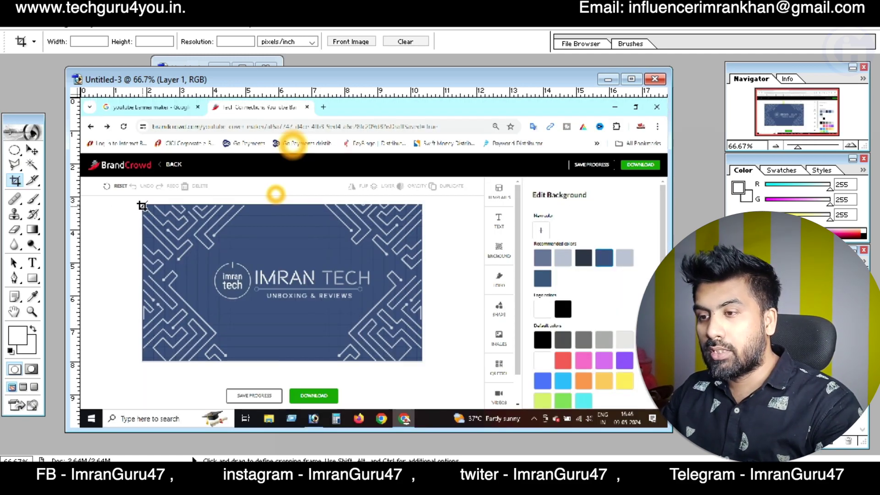
{"action": "left_click_drag", "start_coordinate": [143, 205], "coordinate": [421, 361]}
{"action": "key", "text": "Return"}
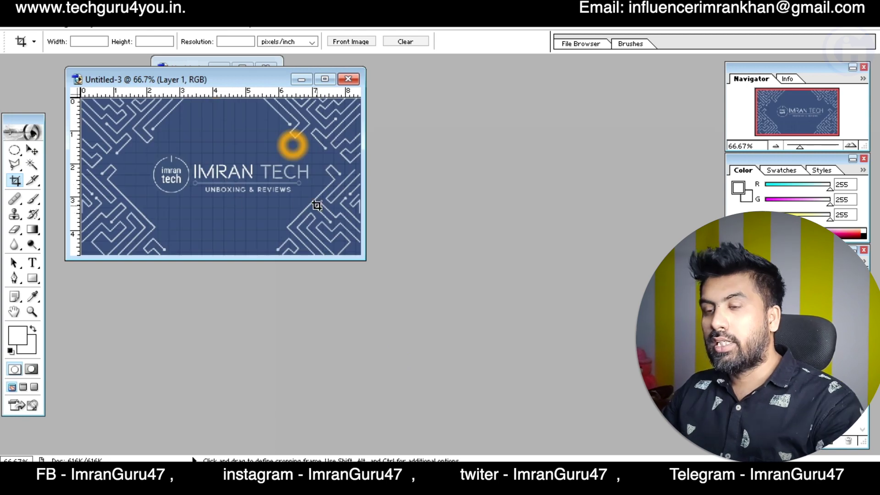
Step: Save the cropped banner as banner.jpg in JPEG format
{"action": "key", "text": "shift+ctrl+s"}
{"action": "type", "text": "banner"}
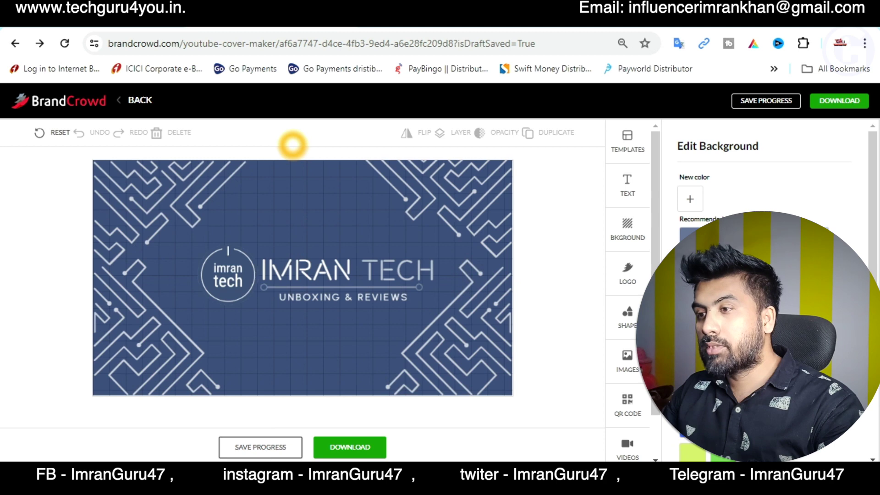
{"action": "key", "text": "ctrl+t"}
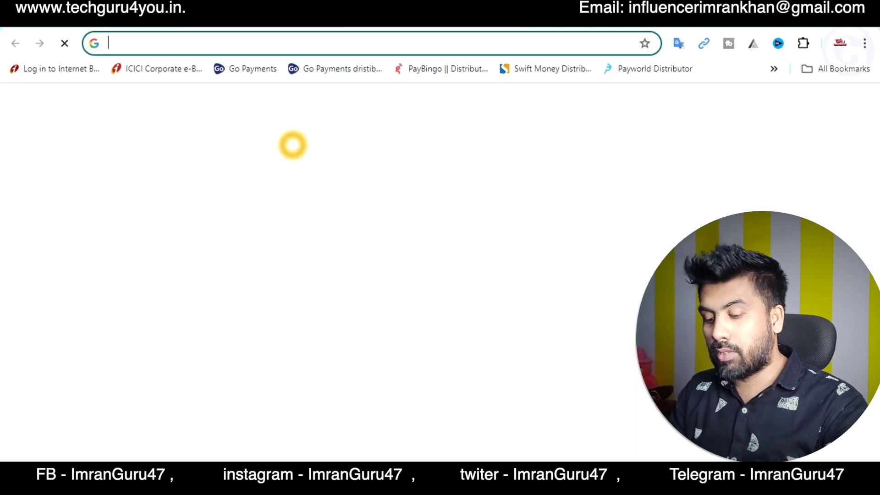
Step: Search Google for 'watermark remover' and open watermarkremover.io
{"action": "type", "text": "watermark remover"}
{"action": "key", "text": "Return"}
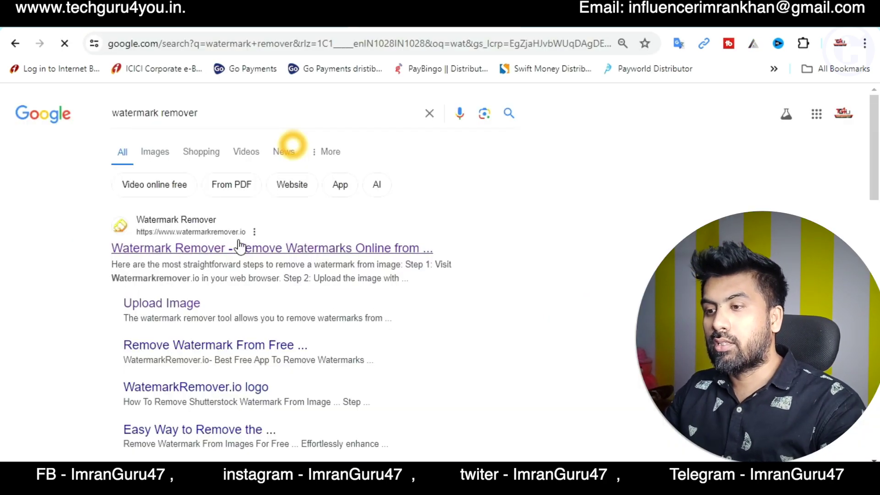
{"action": "left_click", "coordinate": [186, 249]}
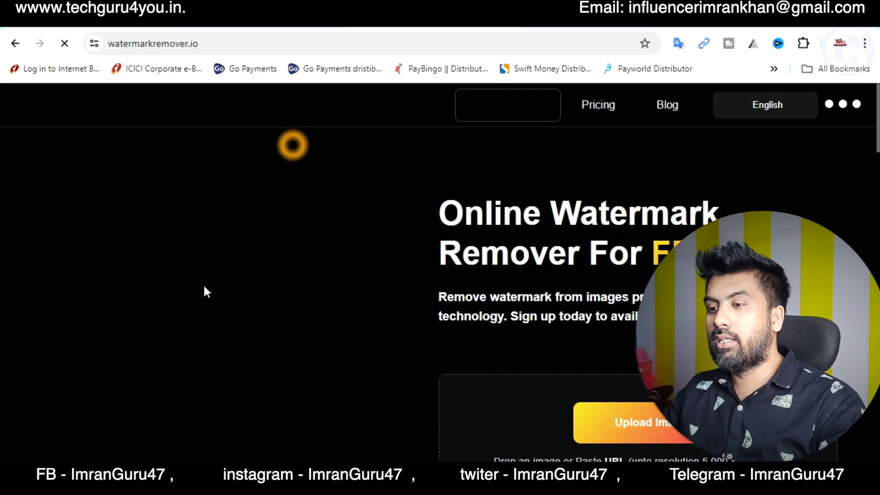
Step: Upload the hand-and-fern stock photo and wait for the watermark to be removed
{"action": "left_click", "coordinate": [603, 441]}
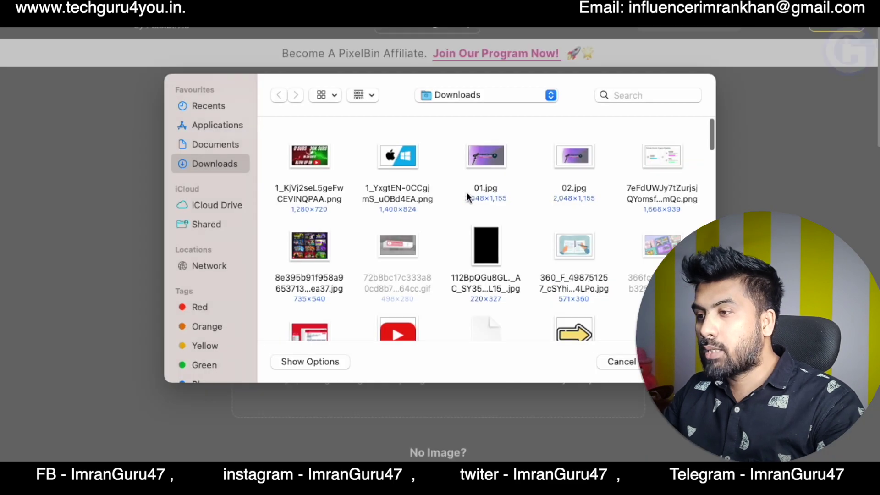
{"action": "scroll", "coordinate": [454, 195], "scroll_direction": "down", "scroll_amount": 15}
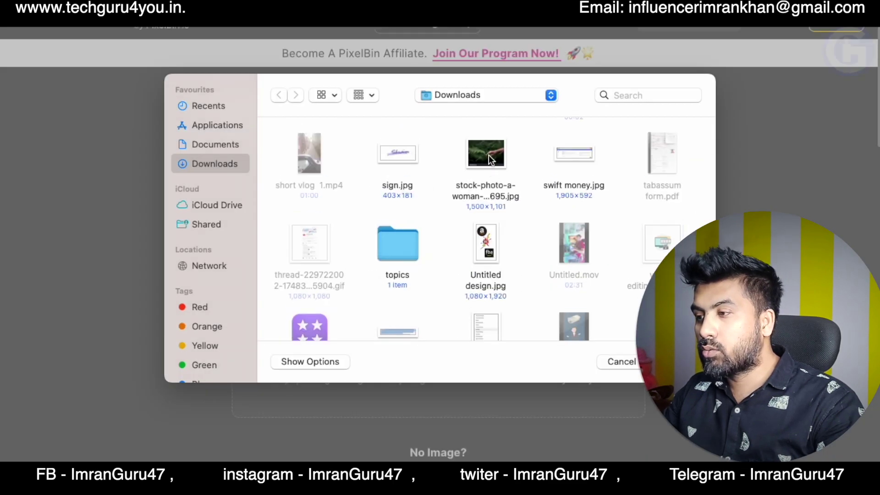
{"action": "left_click", "coordinate": [487, 157]}
{"action": "left_click", "coordinate": [672, 362]}
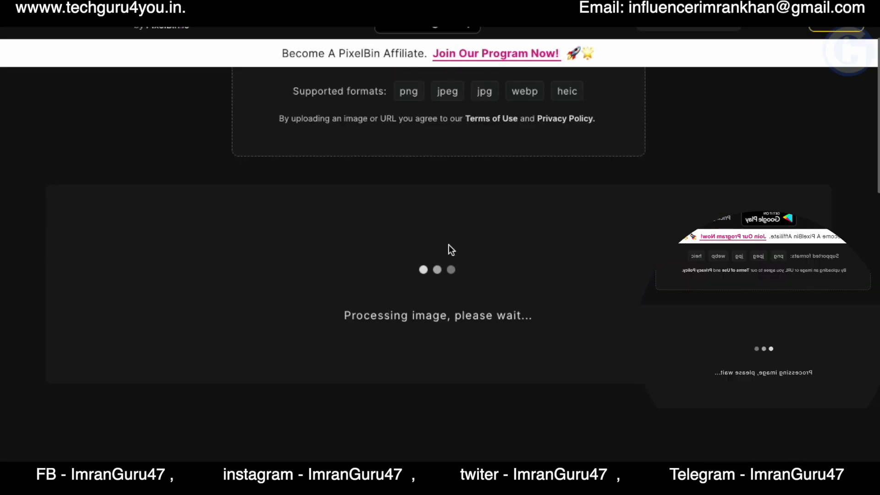
{"action": "scroll", "coordinate": [449, 249], "scroll_direction": "down", "scroll_amount": 1}
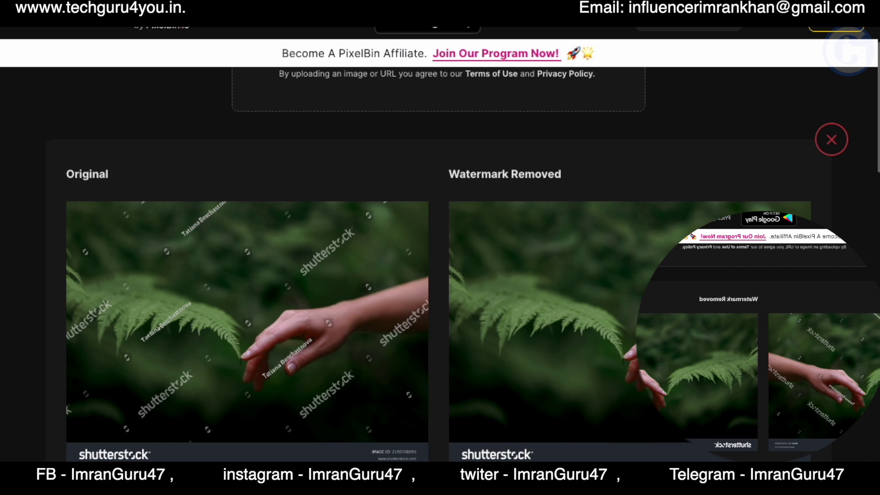
{"action": "scroll", "coordinate": [440, 275], "scroll_direction": "down", "scroll_amount": 1}
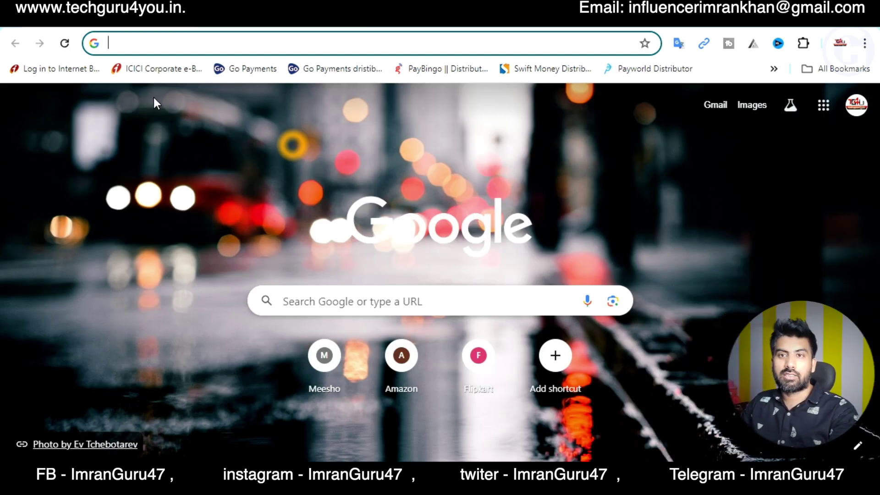
Step: Go to canva.com and search its templates for 'youtube banner'
{"action": "type", "text": "can"}
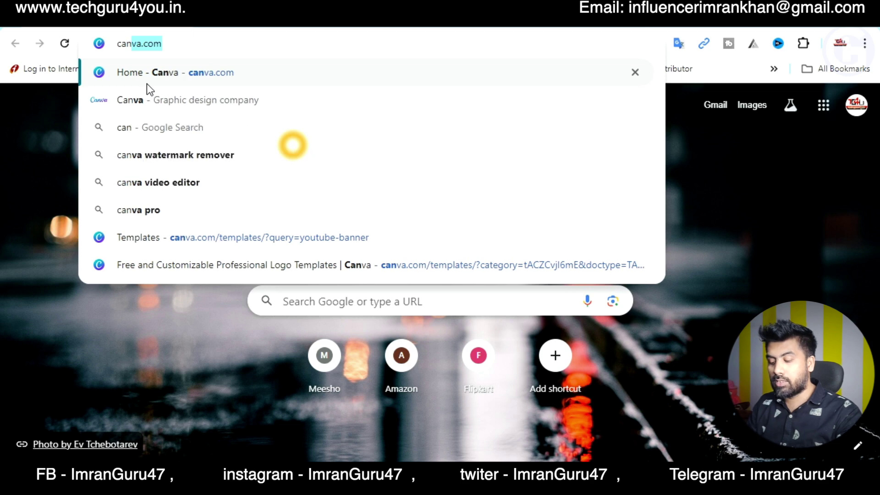
{"action": "type", "text": "va"}
{"action": "key", "text": "Return"}
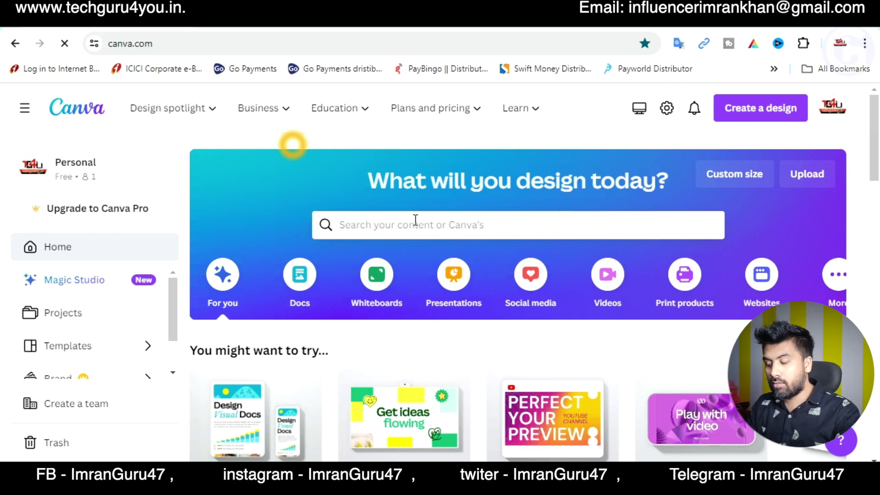
{"action": "left_click", "coordinate": [415, 219]}
{"action": "type", "text": "youtube banner"}
{"action": "key", "text": "Return"}
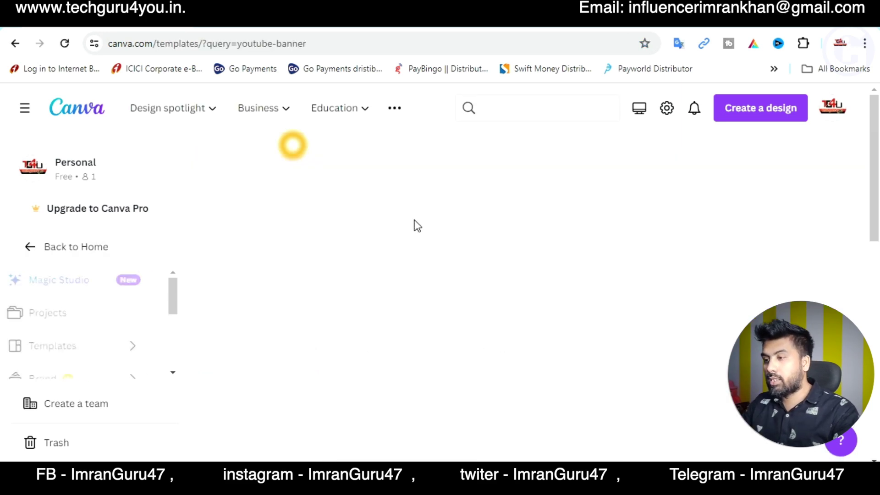
Step: Choose the Blue Modern Photo Technology YouTube Banner template and start customising it
{"action": "scroll", "coordinate": [591, 273], "scroll_direction": "down", "scroll_amount": 2}
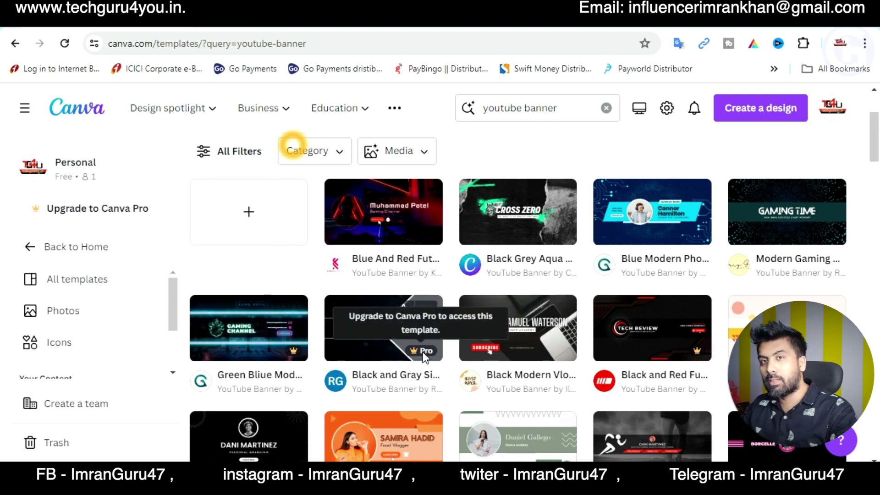
{"action": "mouse_move", "coordinate": [518, 211]}
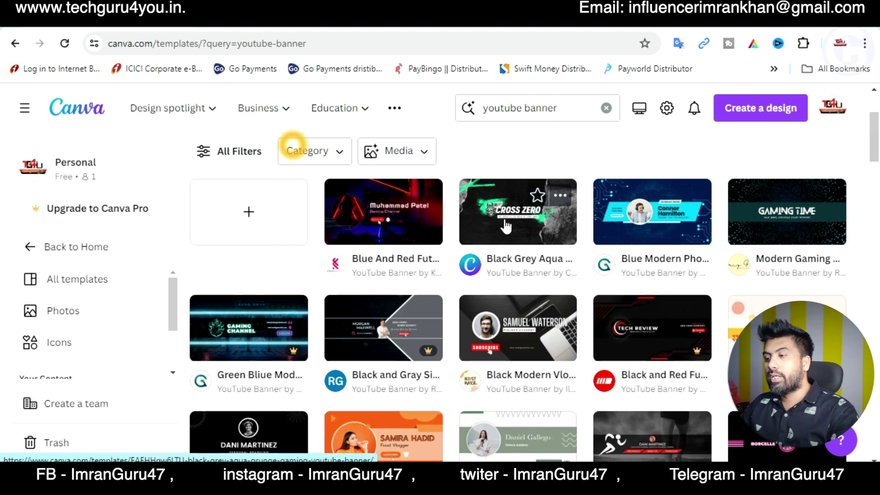
{"action": "left_click", "coordinate": [659, 224]}
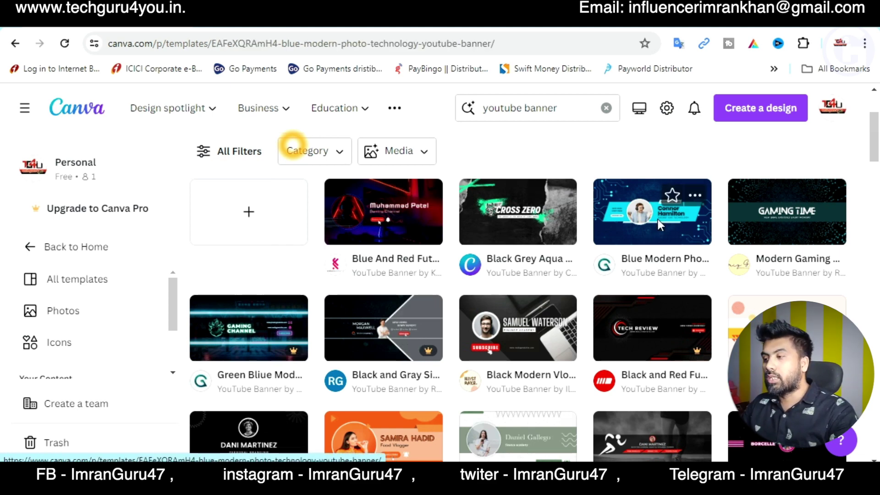
{"action": "left_click", "coordinate": [643, 261]}
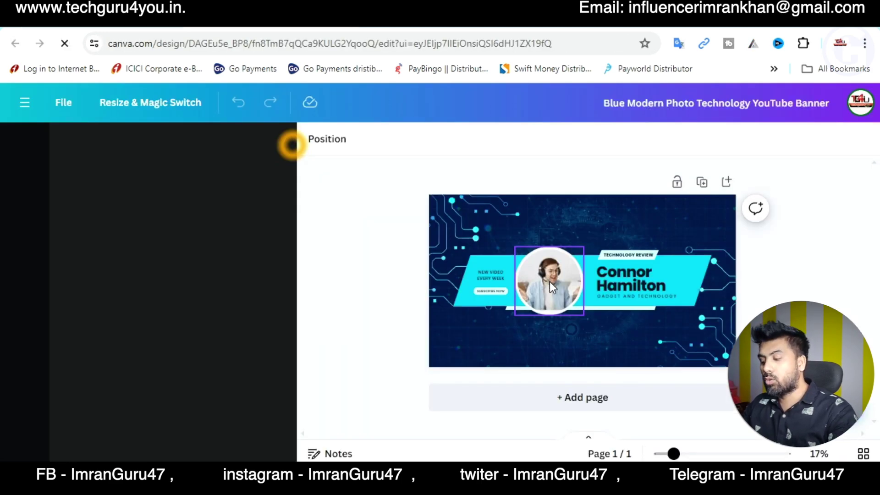
Step: Replace the circular frame's photo with the uploaded imran tech logo
{"action": "left_click", "coordinate": [550, 281]}
{"action": "key", "text": "Delete"}
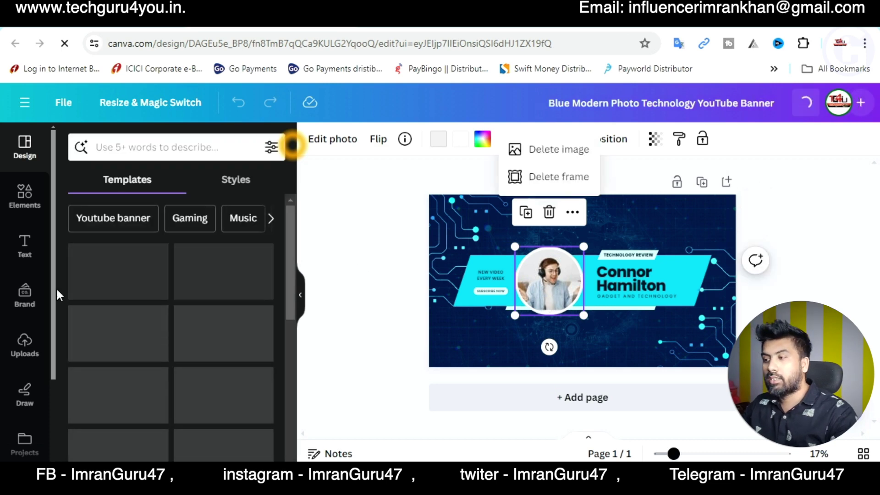
{"action": "left_click", "coordinate": [27, 348]}
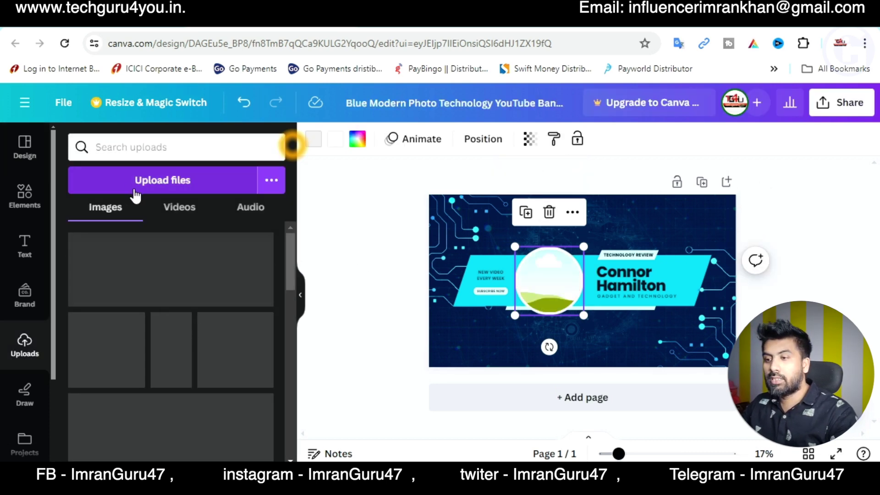
{"action": "left_click", "coordinate": [139, 188]}
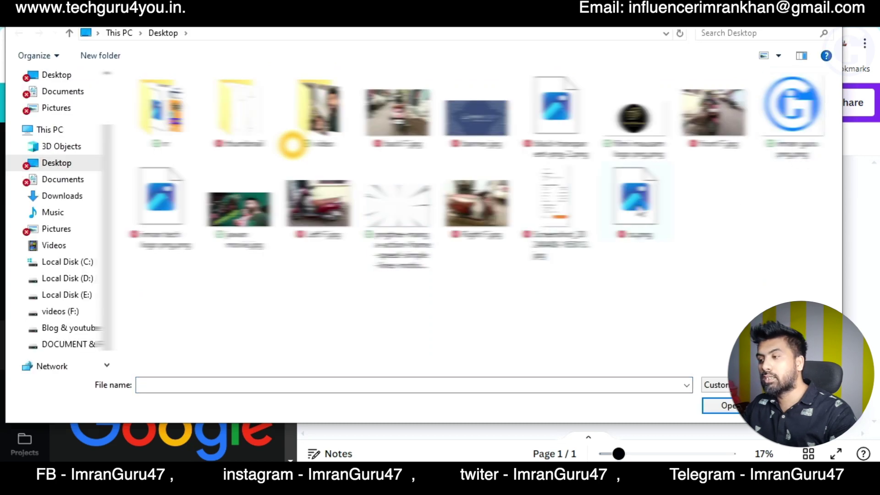
{"action": "double_click", "coordinate": [160, 202]}
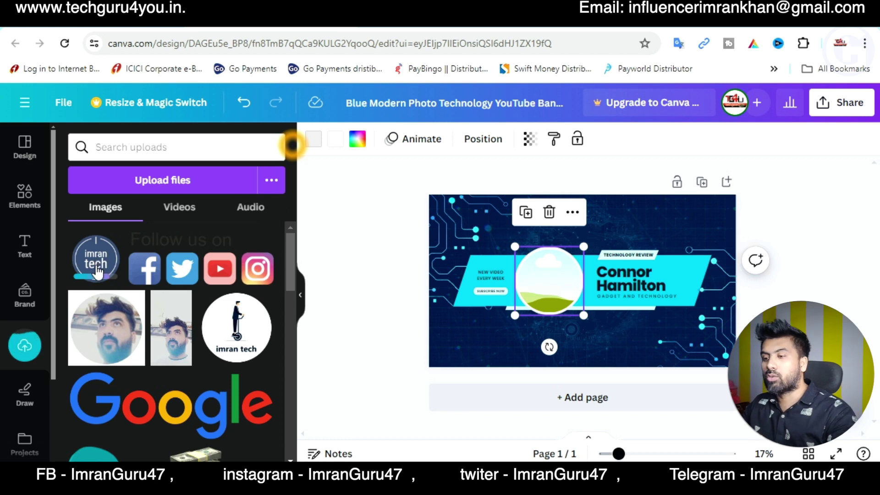
{"action": "left_click", "coordinate": [97, 265]}
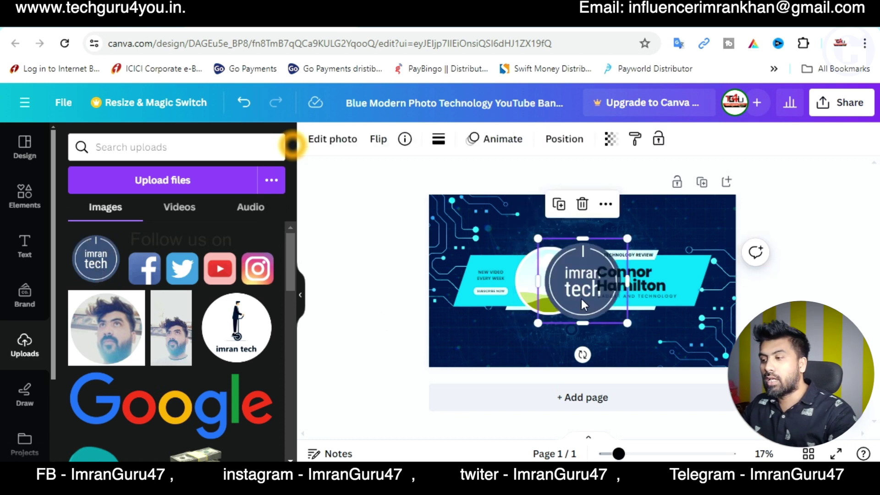
{"action": "left_click_drag", "start_coordinate": [582, 304], "coordinate": [550, 302]}
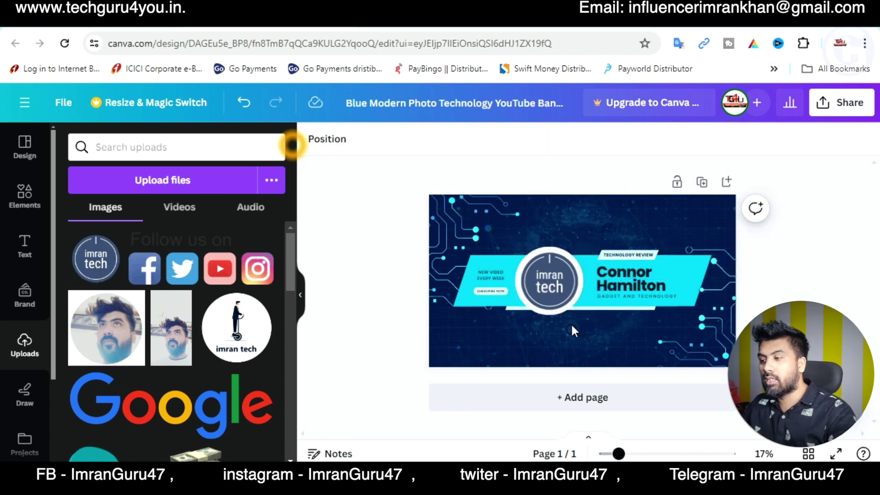
{"action": "left_click", "coordinate": [548, 282]}
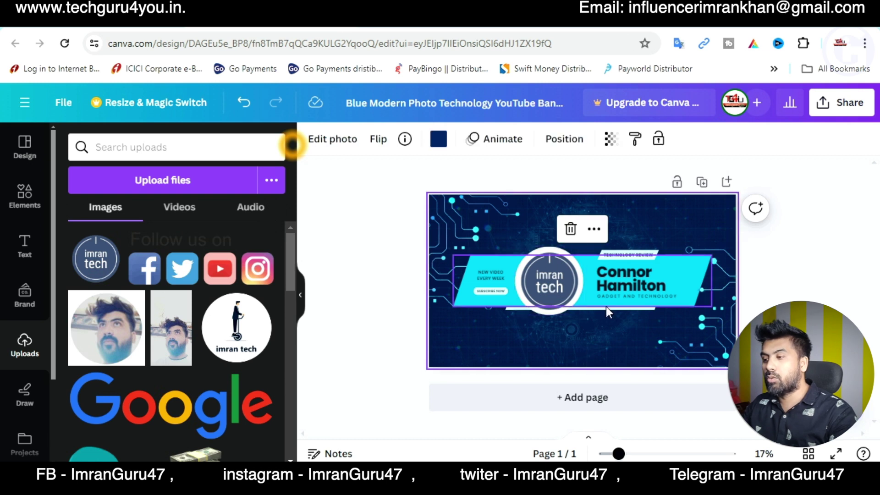
Step: Change the banner's name heading to 'imran tech'
{"action": "left_click", "coordinate": [615, 273]}
{"action": "double_click", "coordinate": [615, 273]}
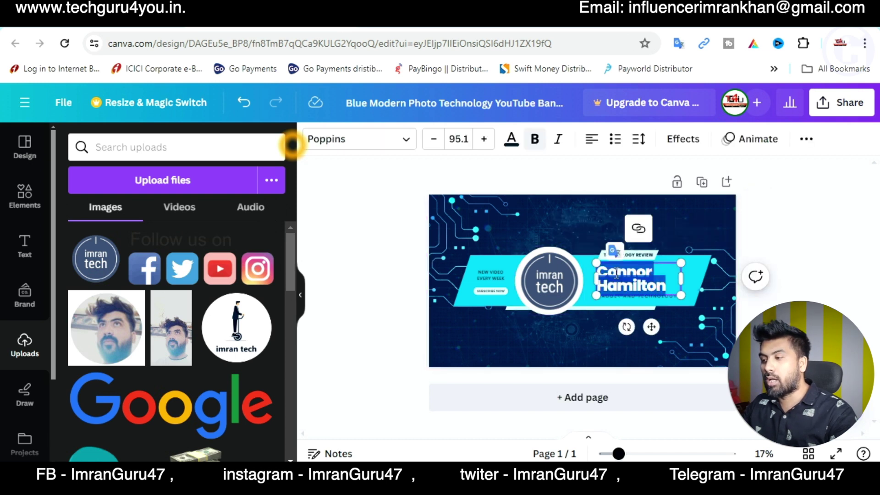
{"action": "type", "text": "imran te"}
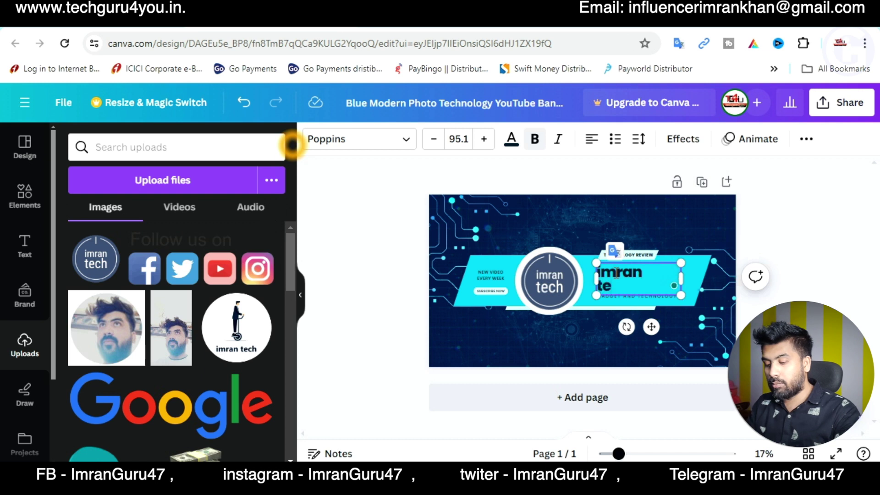
{"action": "type", "text": "ch"}
{"action": "scroll", "coordinate": [420, 279], "scroll_direction": "up", "scroll_amount": 3}
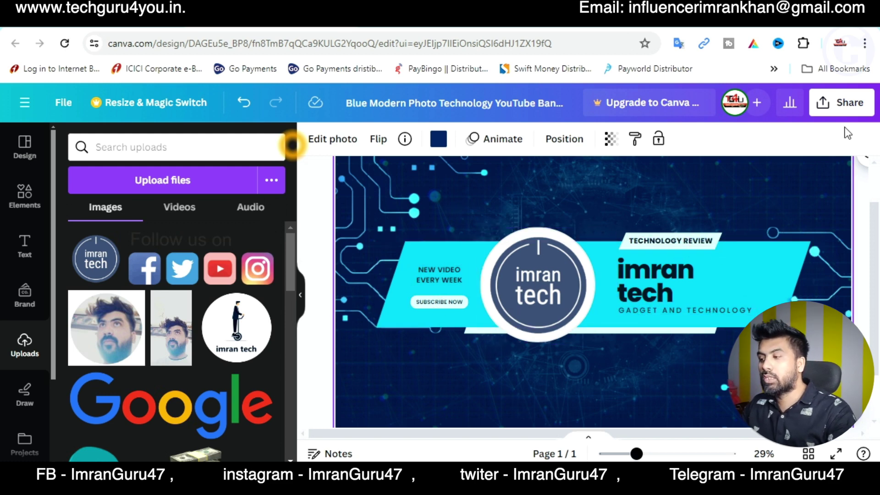
Step: Download the imran tech banner from Canva with the file type switched from PNG to JPG
{"action": "left_click", "coordinate": [841, 103]}
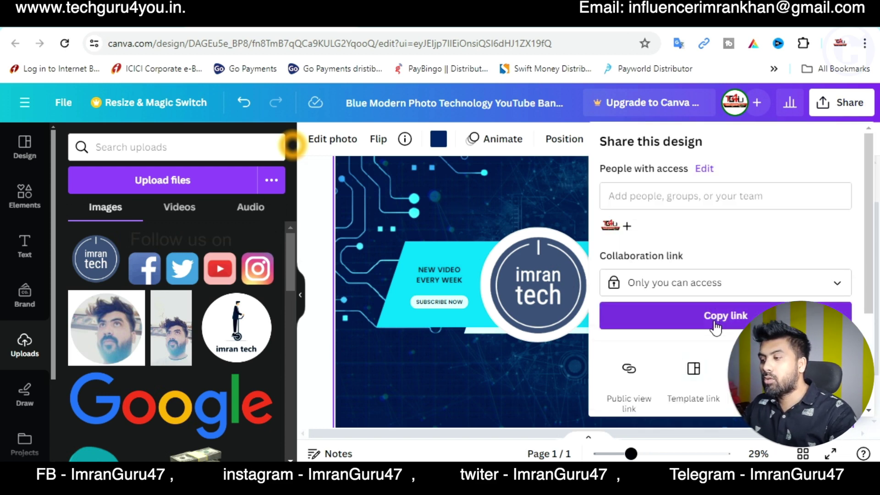
{"action": "scroll", "coordinate": [674, 320], "scroll_direction": "down", "scroll_amount": 3}
{"action": "left_click", "coordinate": [670, 307]}
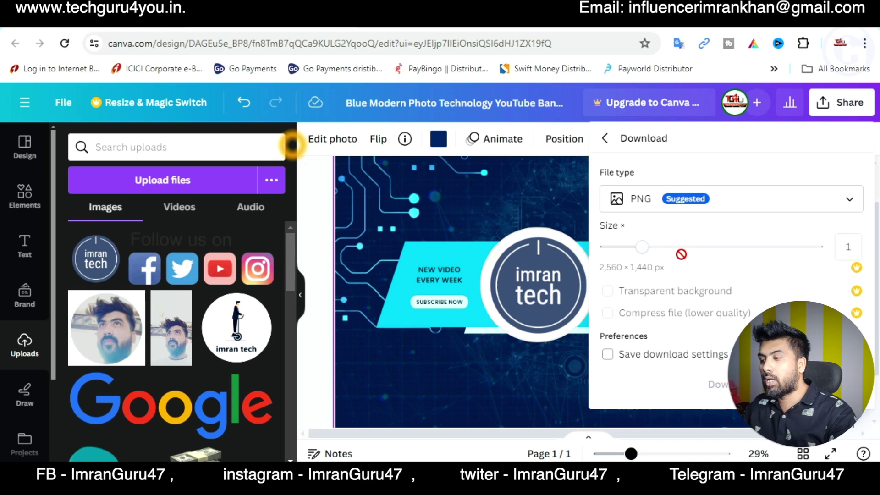
{"action": "left_click", "coordinate": [641, 201]}
{"action": "left_click", "coordinate": [641, 241]}
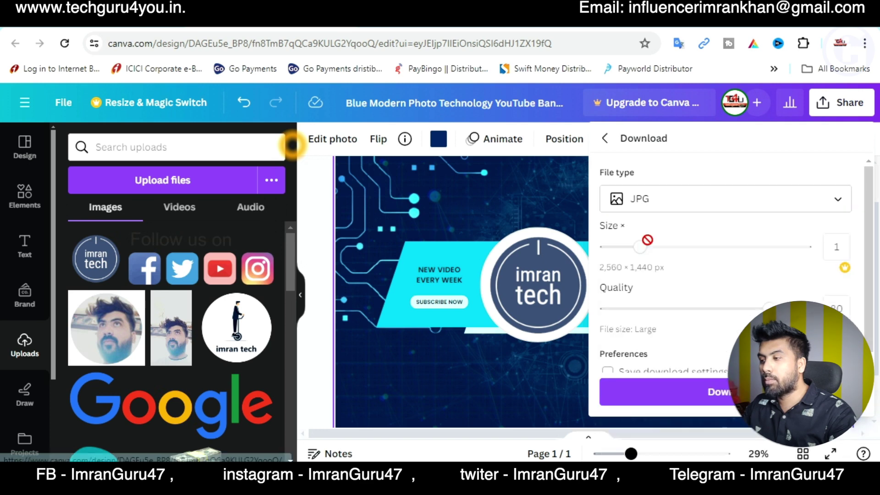
{"action": "left_click", "coordinate": [712, 399]}
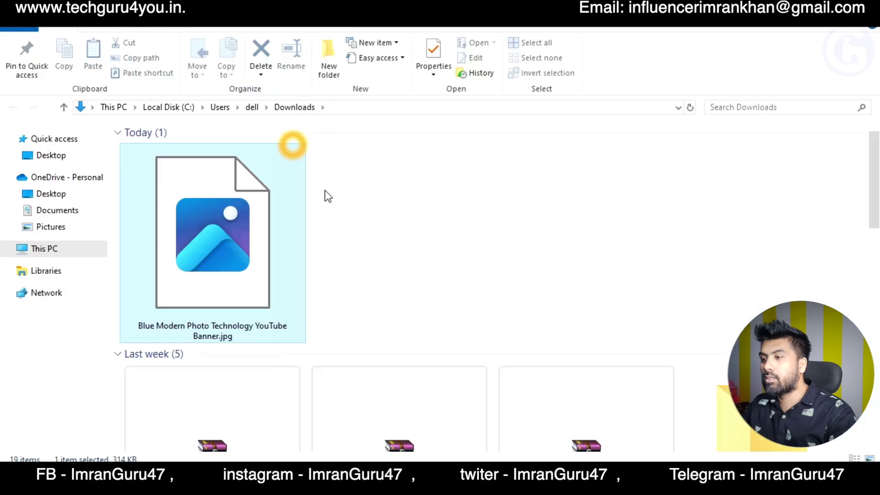
{"action": "right_click", "coordinate": [214, 238]}
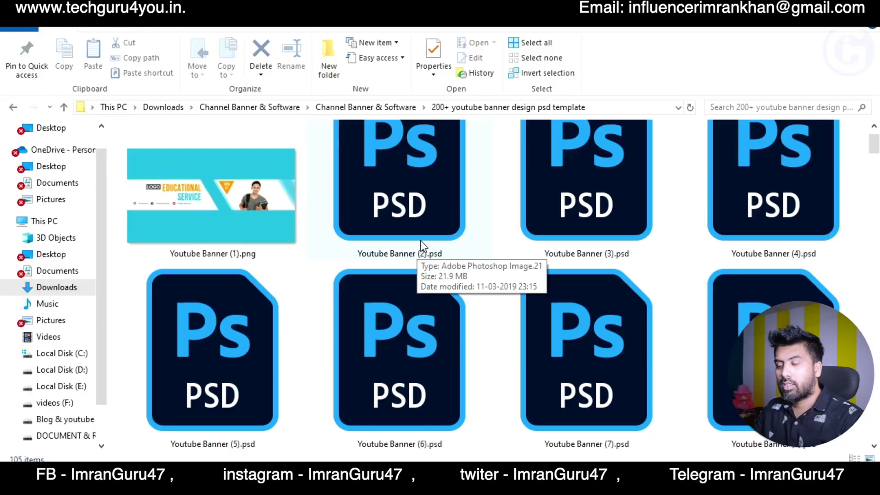
Step: Shrink the folder's icon view and open Youtube Banner (45).psd in Photoshop
{"action": "scroll", "coordinate": [422, 265], "scroll_direction": "down", "scroll_amount": 2, "text": "ctrl"}
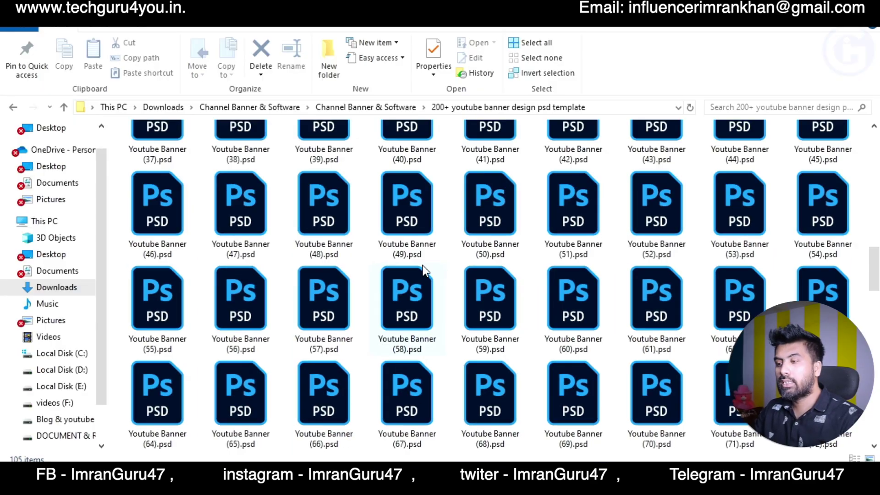
{"action": "scroll", "coordinate": [422, 266], "scroll_direction": "down", "scroll_amount": 2, "text": "ctrl"}
{"action": "scroll", "coordinate": [423, 266], "scroll_direction": "down", "scroll_amount": 1, "text": "ctrl"}
{"action": "scroll", "coordinate": [422, 270], "scroll_direction": "up", "scroll_amount": 2}
{"action": "double_click", "coordinate": [429, 230]}
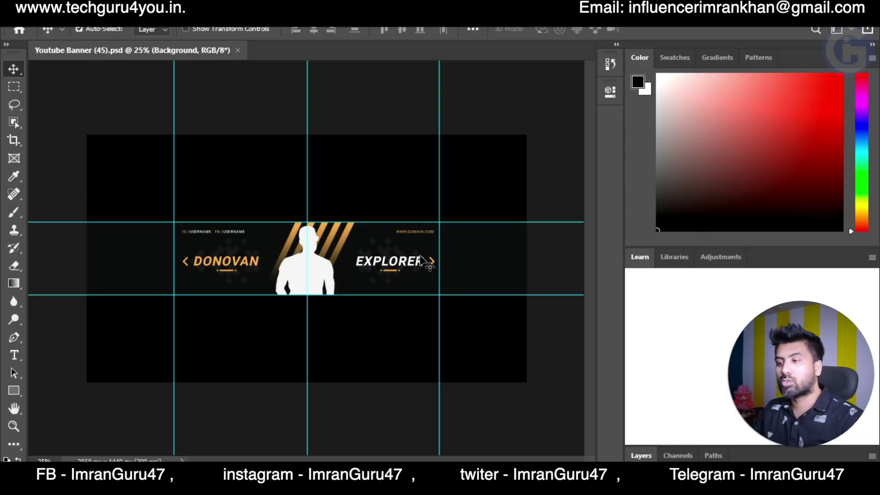
Step: Replace DONOVAN with imran and EXPLORER with tech, swapping the missing font, and edit the web address
{"action": "key", "text": "ctrl+plus"}
{"action": "key", "text": "ctrl+plus"}
{"action": "double_click", "coordinate": [404, 267]}
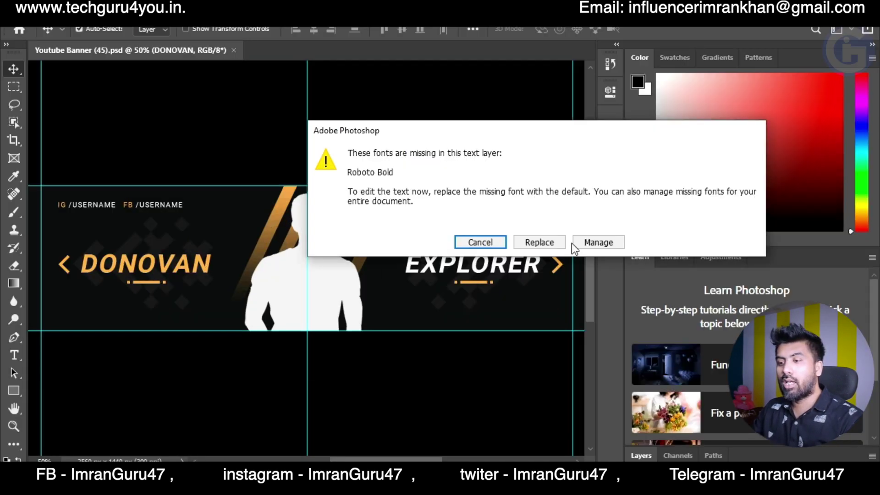
{"action": "left_click", "coordinate": [527, 246]}
{"action": "type", "text": "imran"}
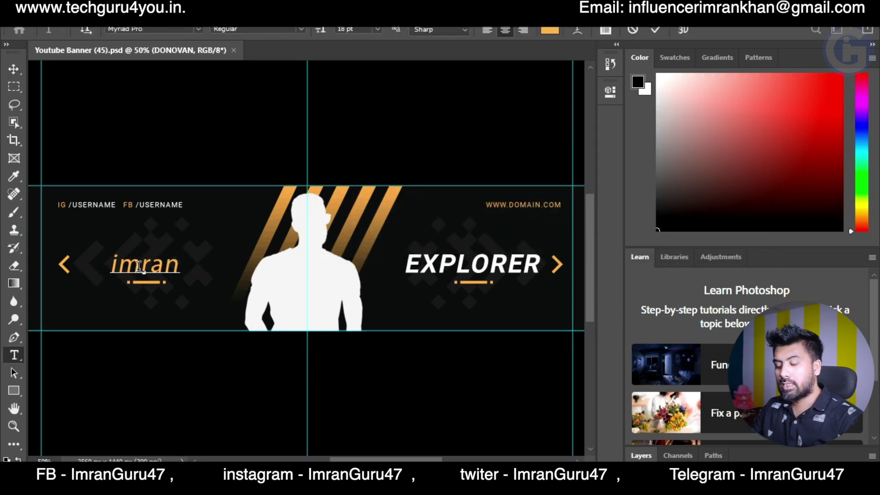
{"action": "double_click", "coordinate": [419, 265]}
{"action": "type", "text": "tech"}
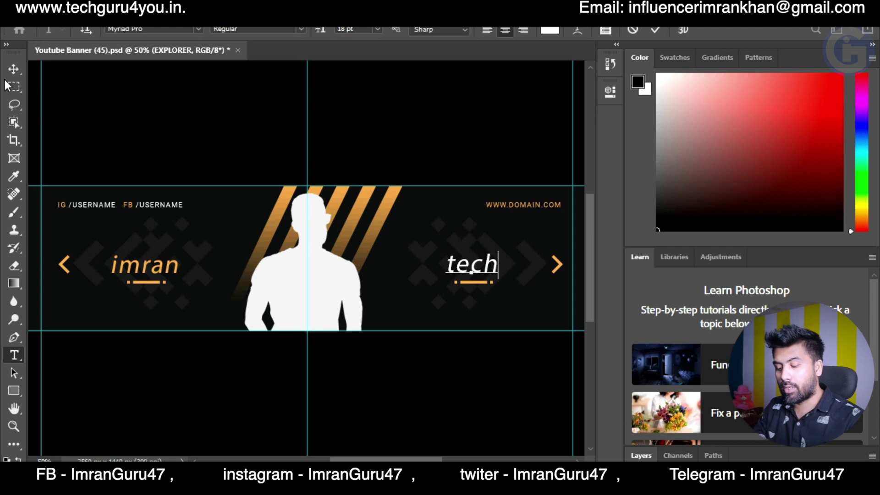
{"action": "left_click", "coordinate": [14, 69]}
{"action": "double_click", "coordinate": [517, 204]}
{"action": "type", "text": "abc"}
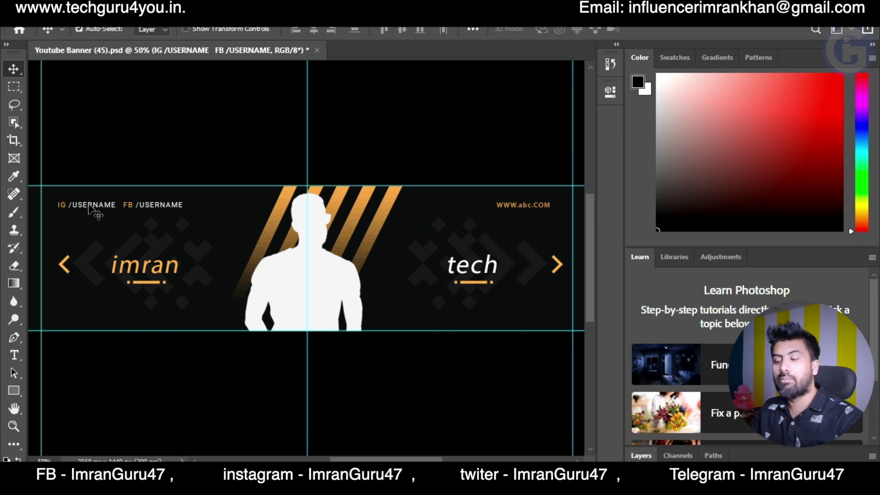
Step: Select the white silhouette layer and delete it from the banner
{"action": "left_click", "coordinate": [294, 269]}
{"action": "mouse_move", "coordinate": [276, 270]}
{"action": "left_mouse_down"}
{"action": "mouse_move", "coordinate": [296, 271]}
{"action": "mouse_move", "coordinate": [286, 272]}
{"action": "left_mouse_up"}
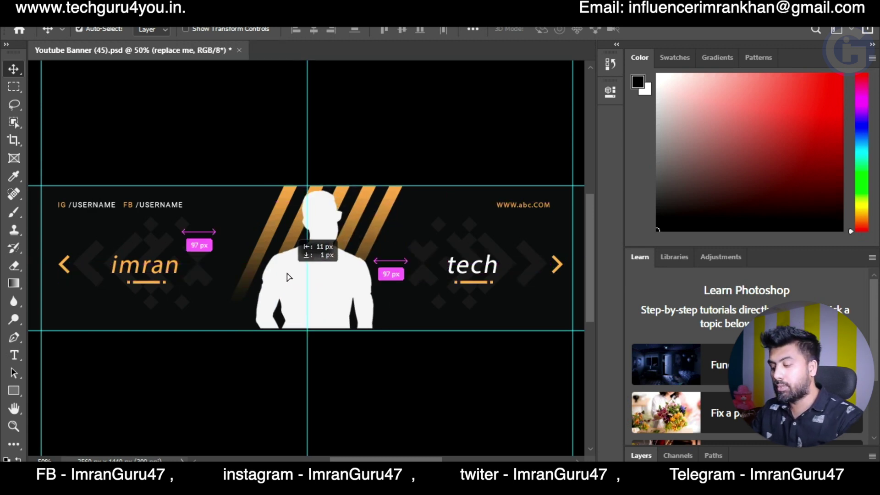
{"action": "key", "text": "Delete"}
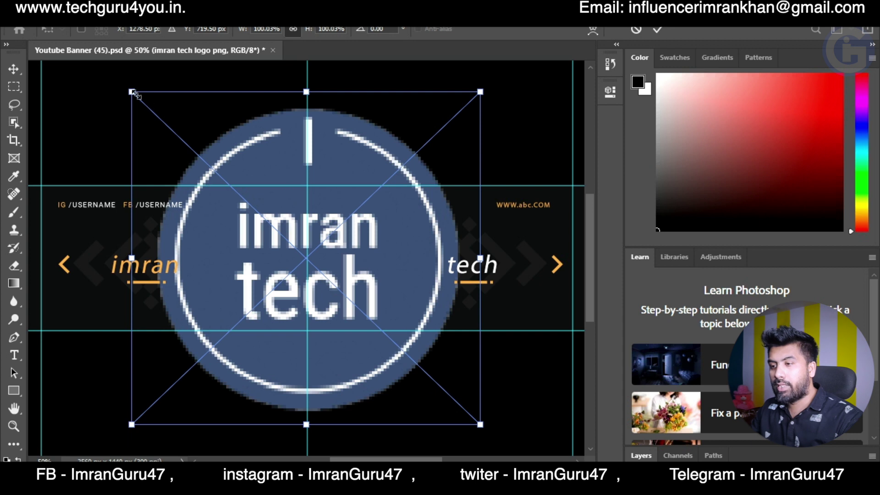
Step: Scale the placed imran tech logo down to about 29.91% and centre it on the banner
{"action": "left_click_drag", "start_coordinate": [134, 94], "coordinate": [344, 319]}
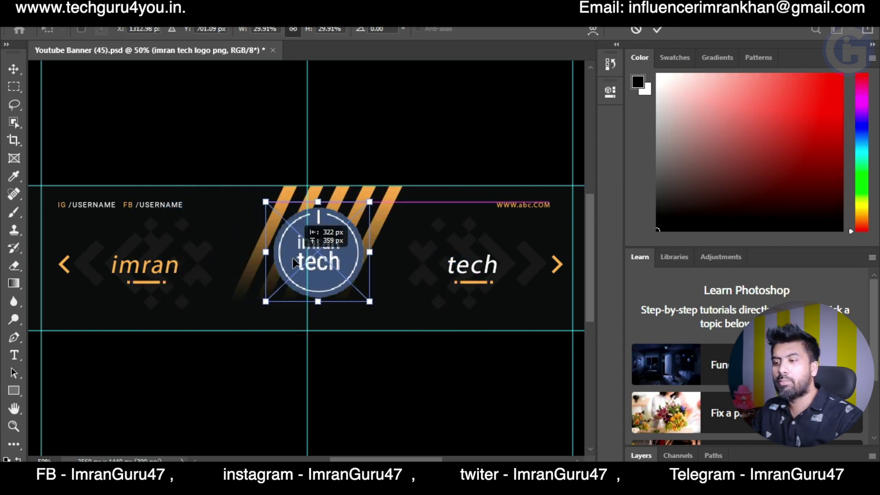
{"action": "left_click_drag", "start_coordinate": [345, 318], "coordinate": [285, 275]}
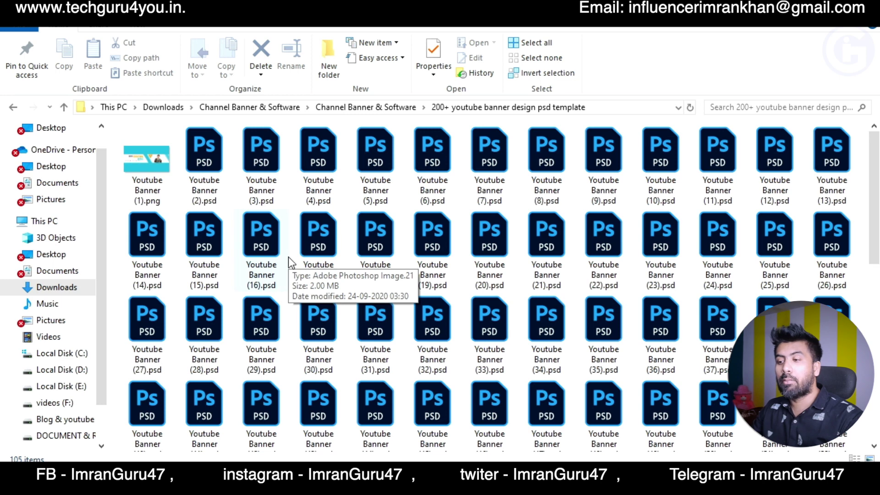
{"action": "scroll", "coordinate": [395, 235], "scroll_direction": "down", "scroll_amount": 2}
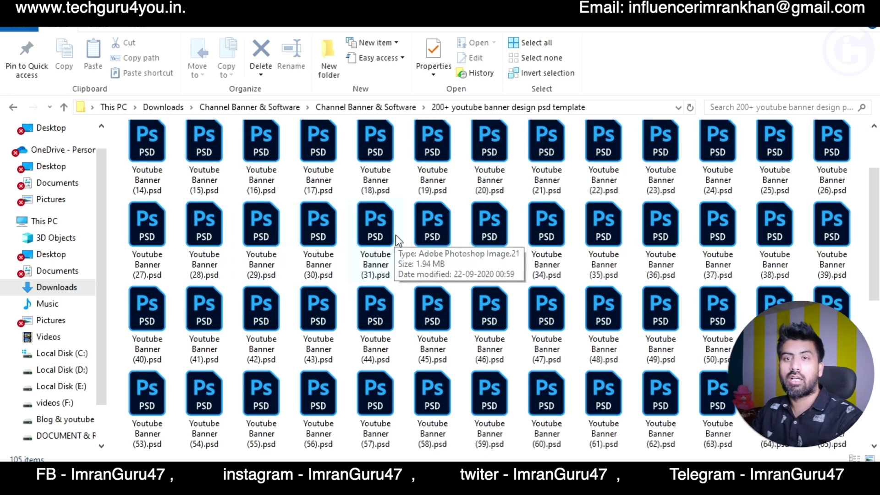
{"action": "scroll", "coordinate": [395, 234], "scroll_direction": "down", "scroll_amount": 8}
{"action": "scroll", "coordinate": [422, 322], "scroll_direction": "up", "scroll_amount": 10}
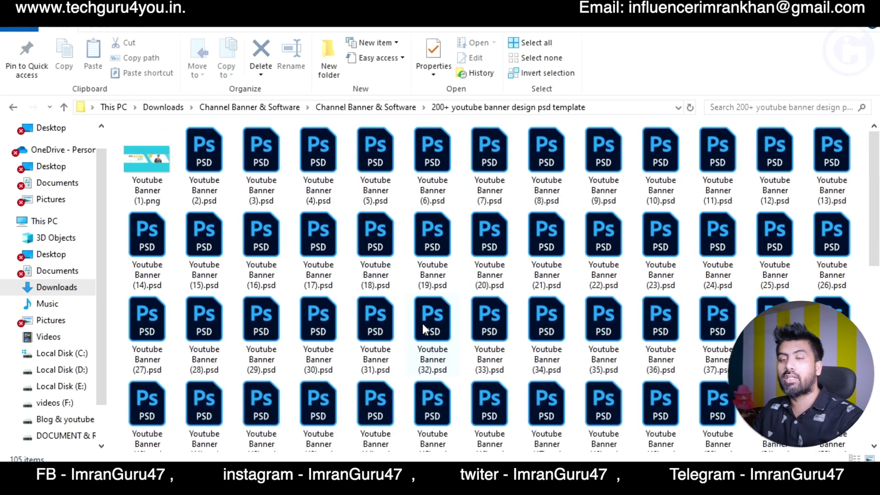